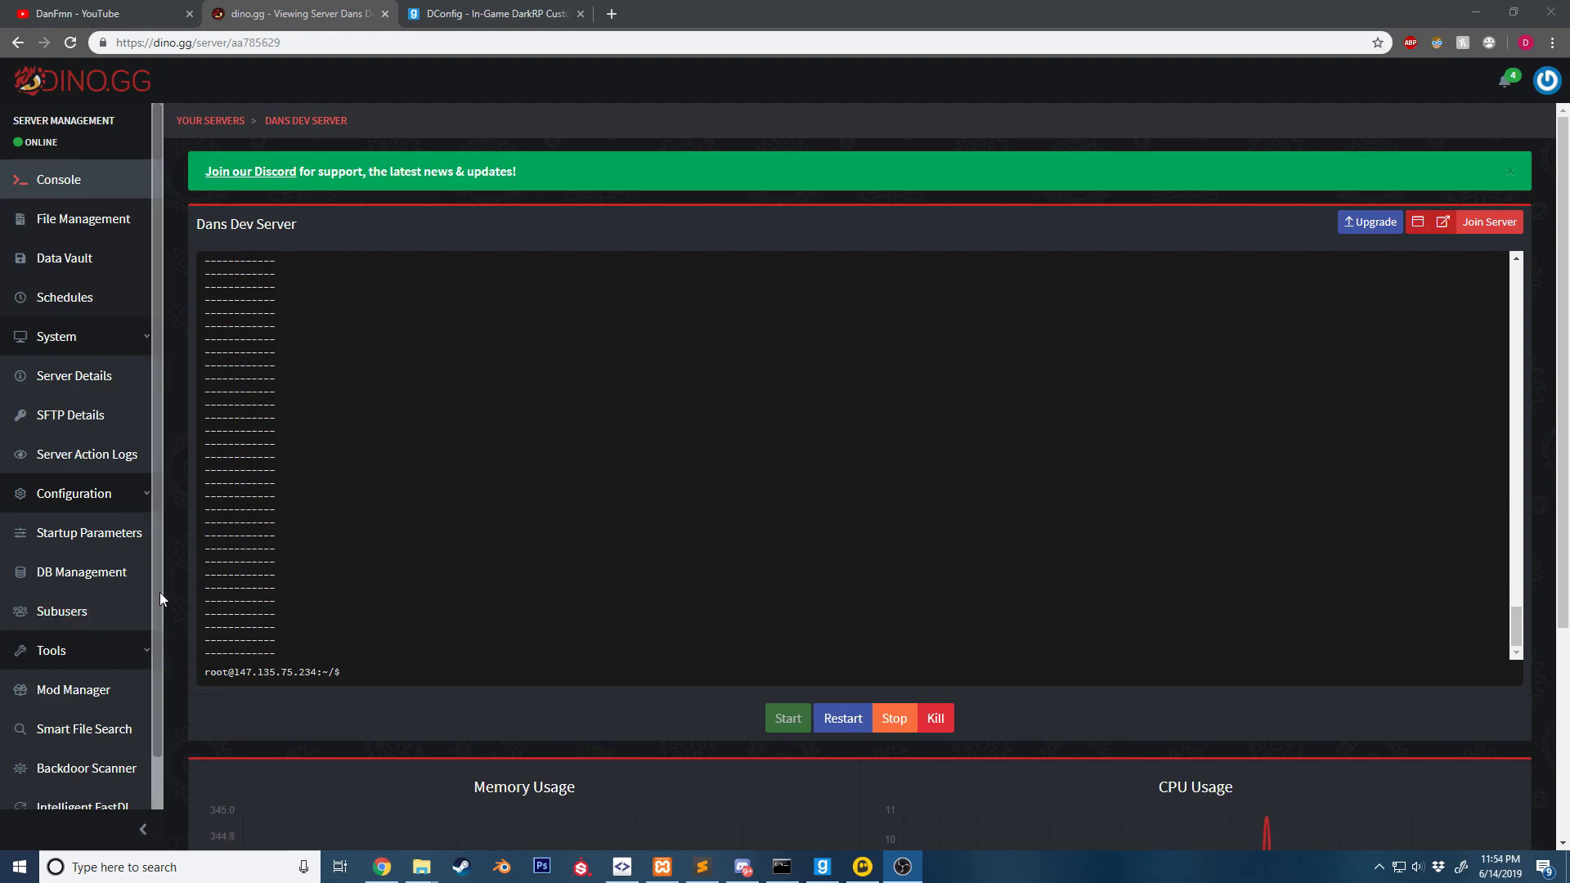
# Review the installable and installed mods in the Mod Manager, including ULX & ULib and DarkRP, and return to the server console.
pyautogui.scroll(-1, 159, 592)
pyautogui.click(108, 646)
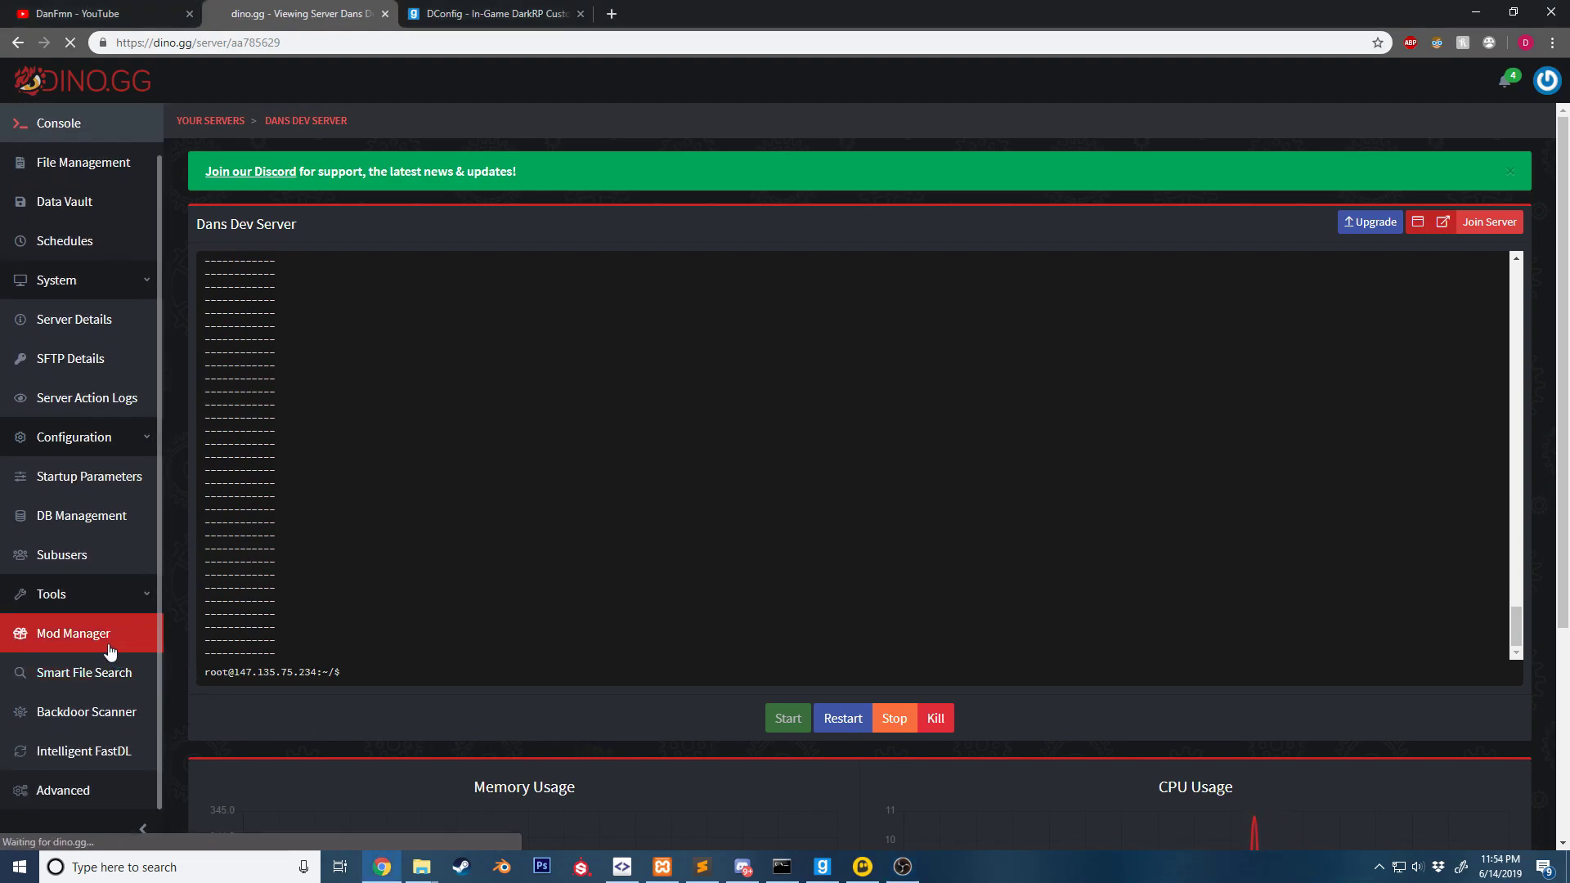
pyautogui.scroll(-3, 314, 484)
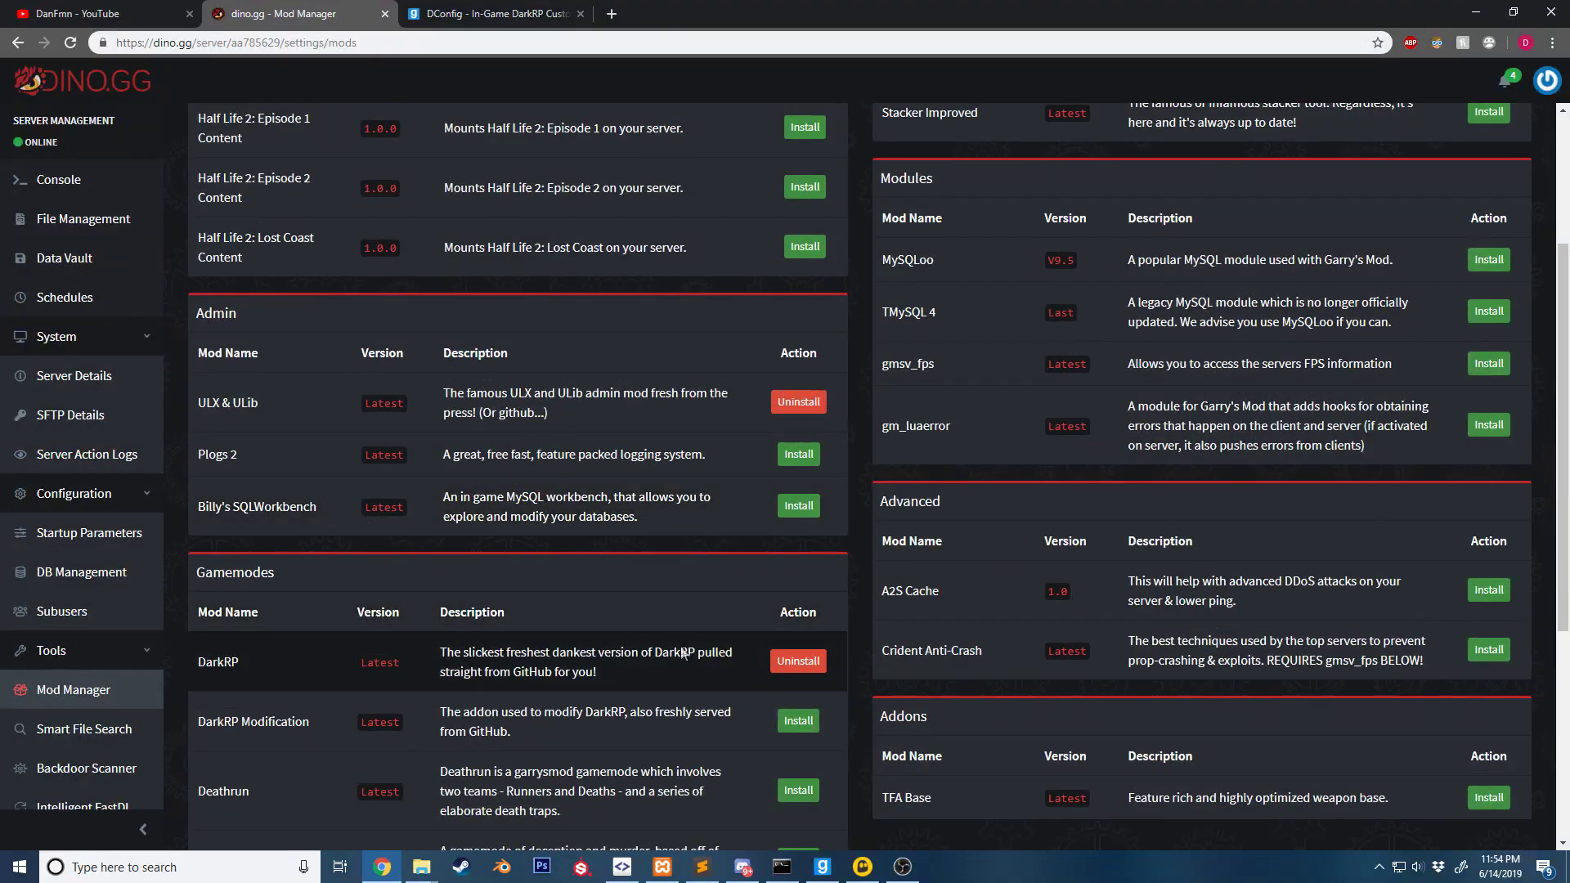
pyautogui.scroll(2, 879, 477)
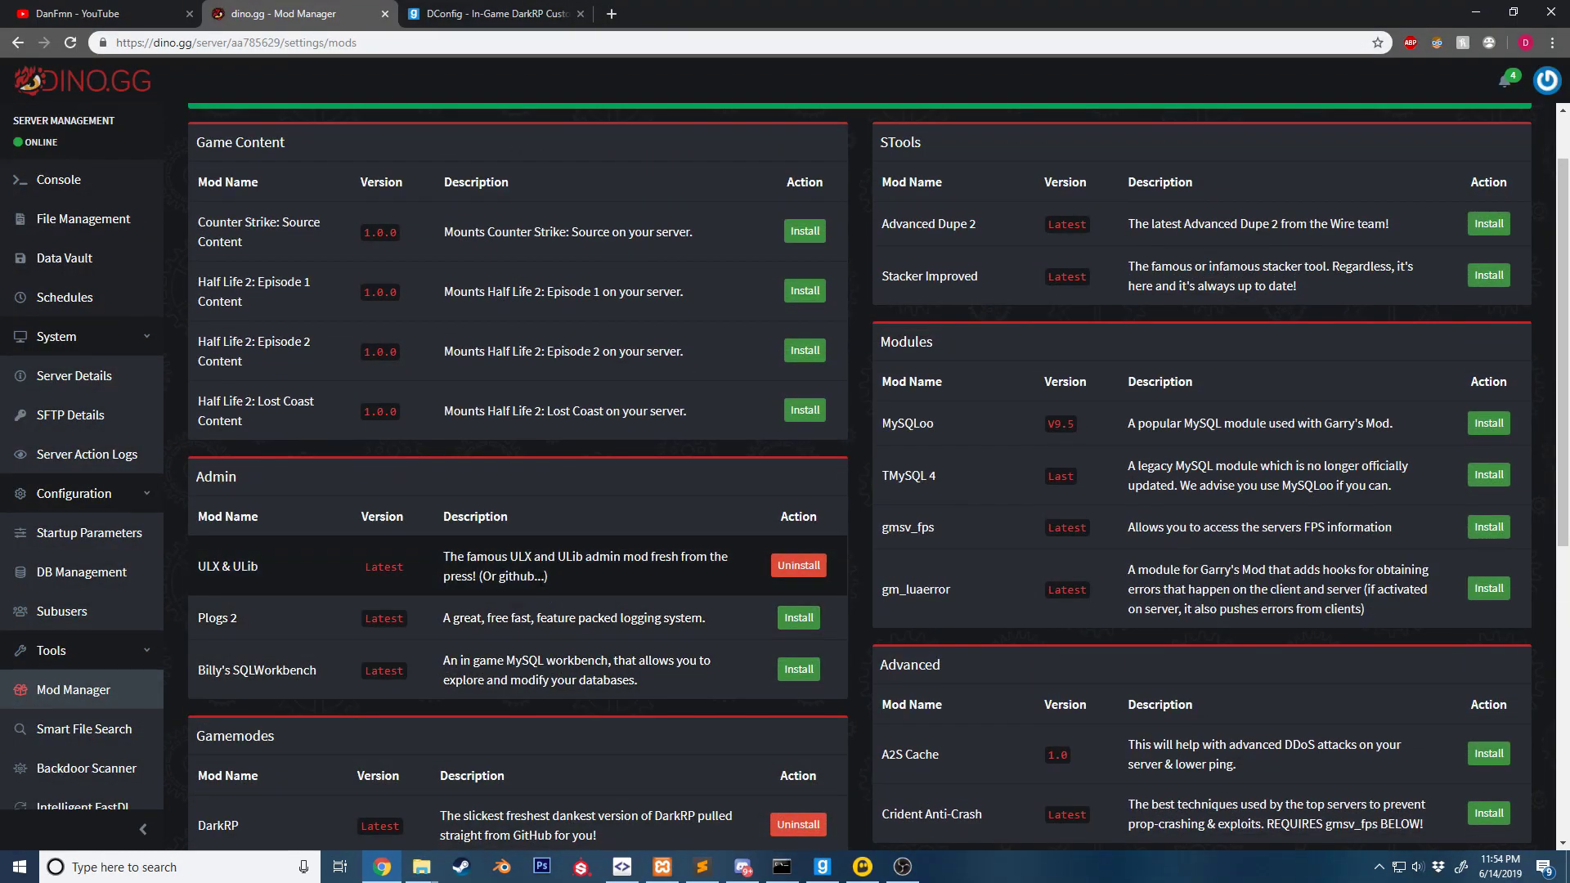
pyautogui.scroll(1, 538, 572)
pyautogui.scroll(-2, 539, 579)
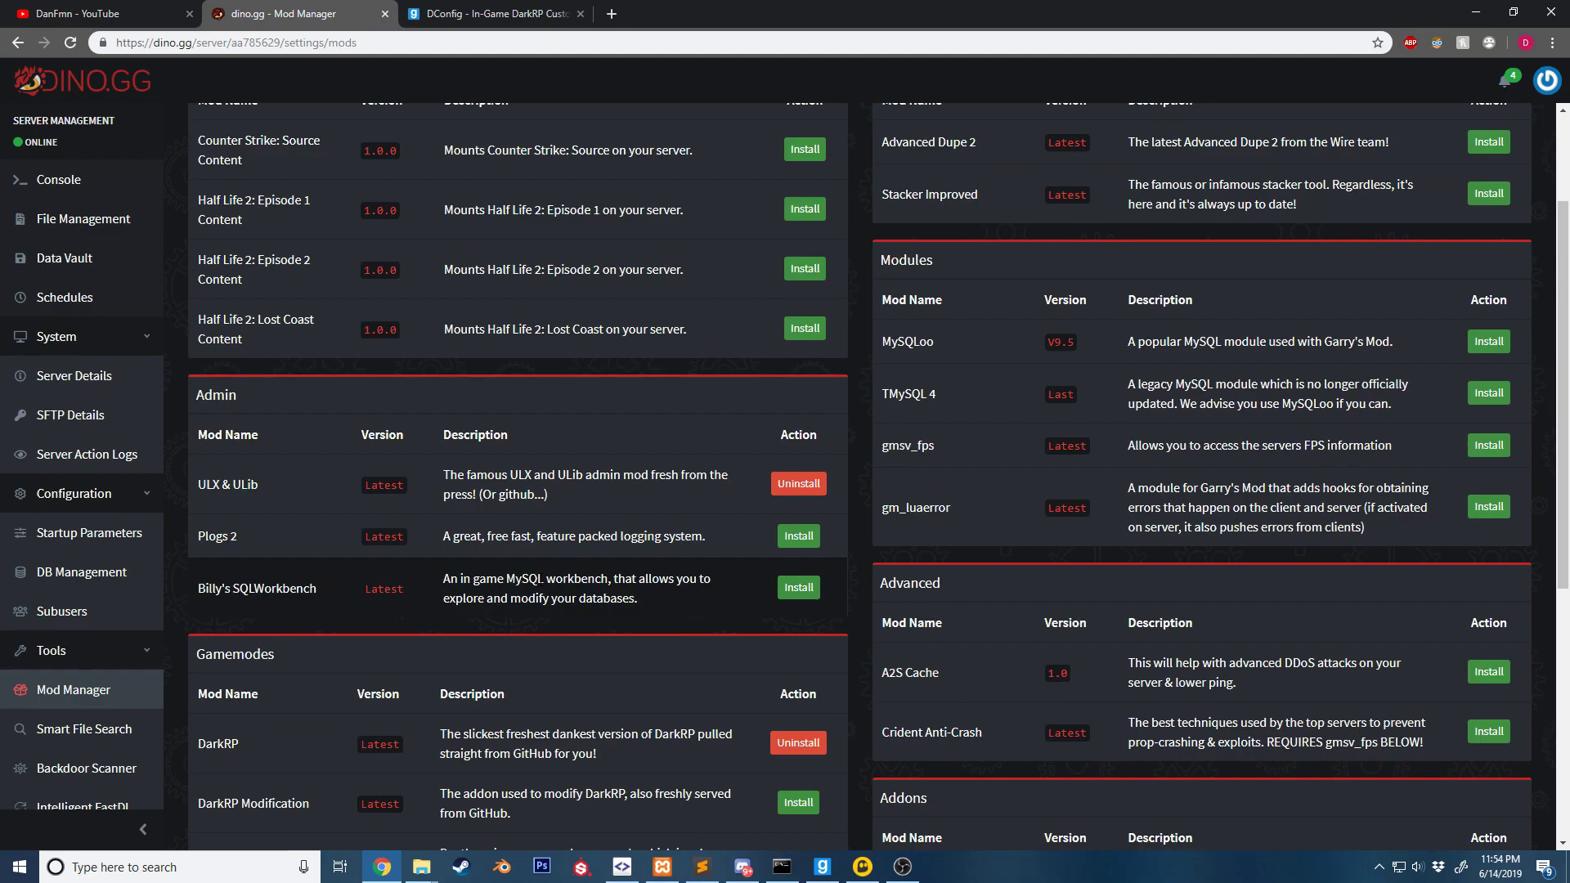
pyautogui.scroll(1, 539, 581)
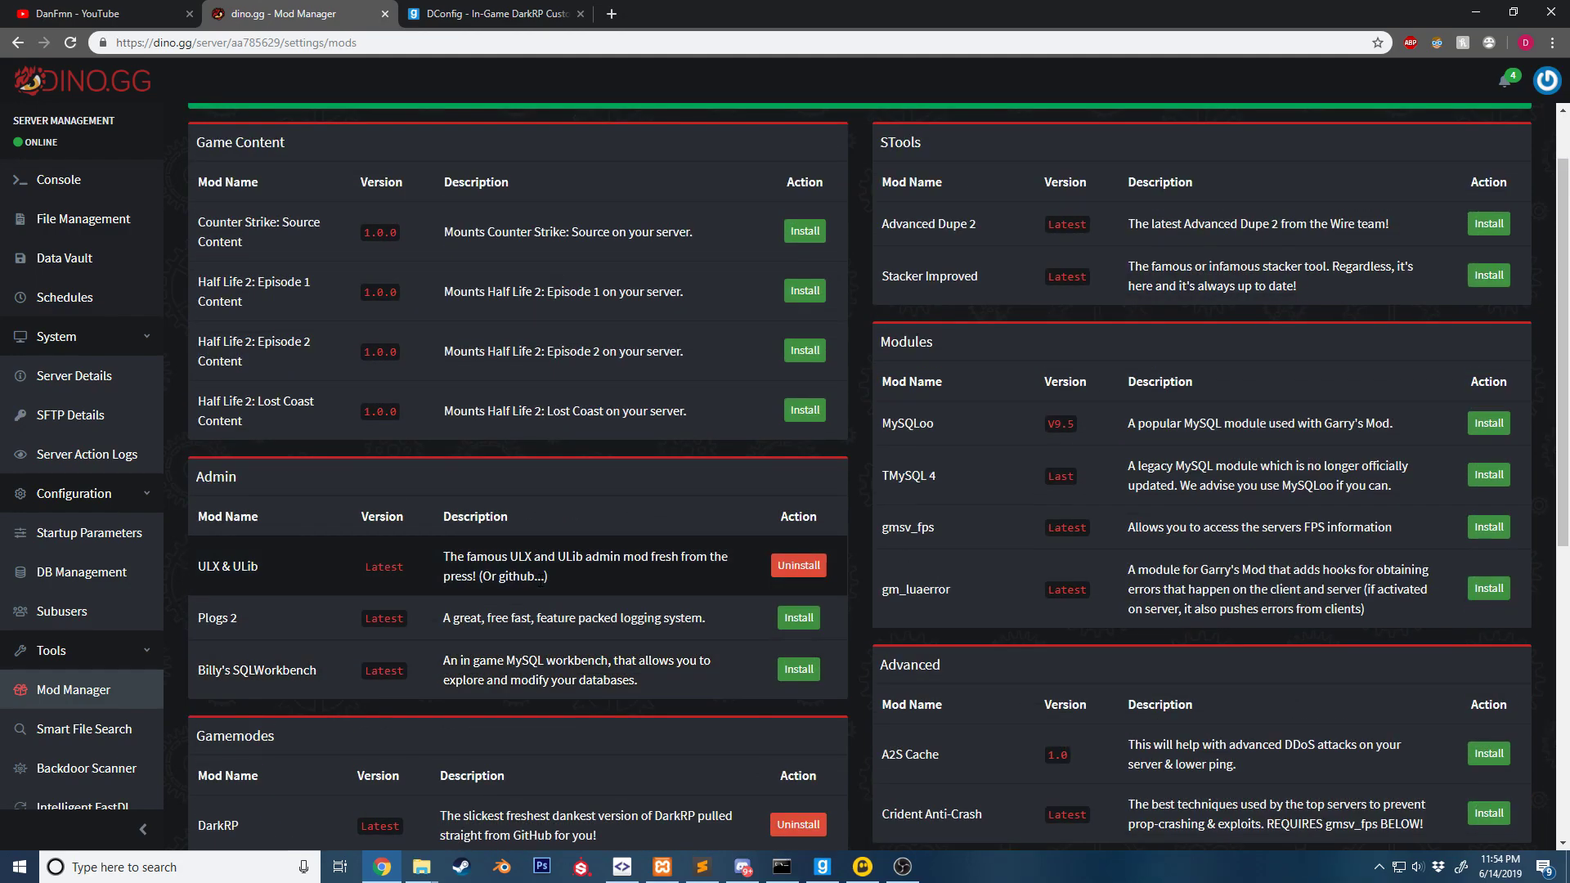
pyautogui.scroll(1, 539, 581)
pyautogui.click(73, 191)
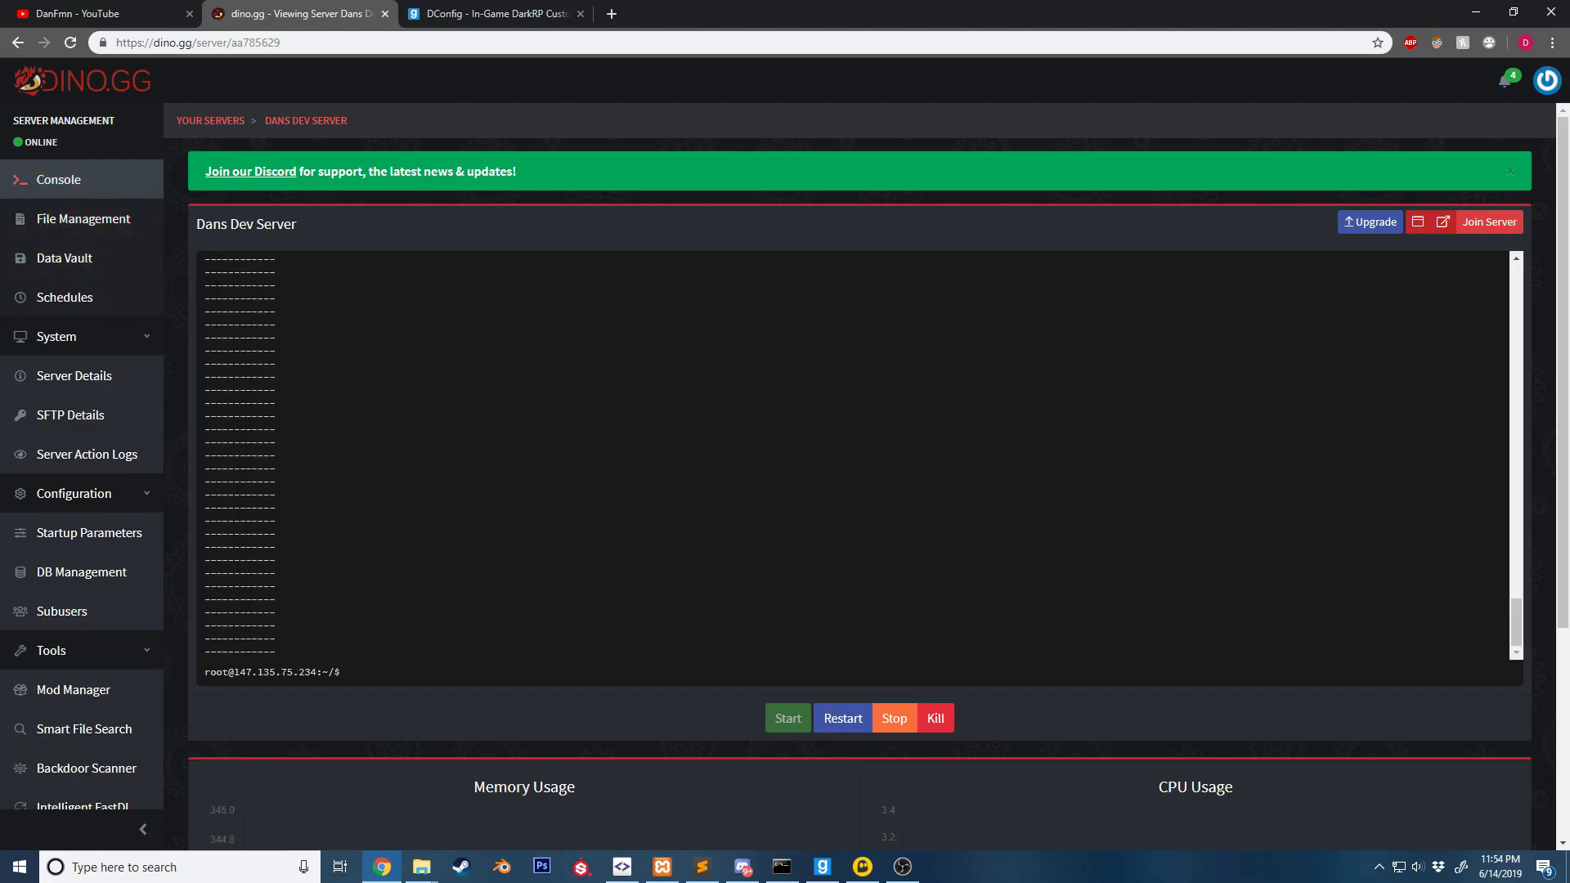
# Download the stable 1.4.2 version of DConfig from its gmodstore page and select the zip in its Downloads folder.
pyautogui.click(491, 13)
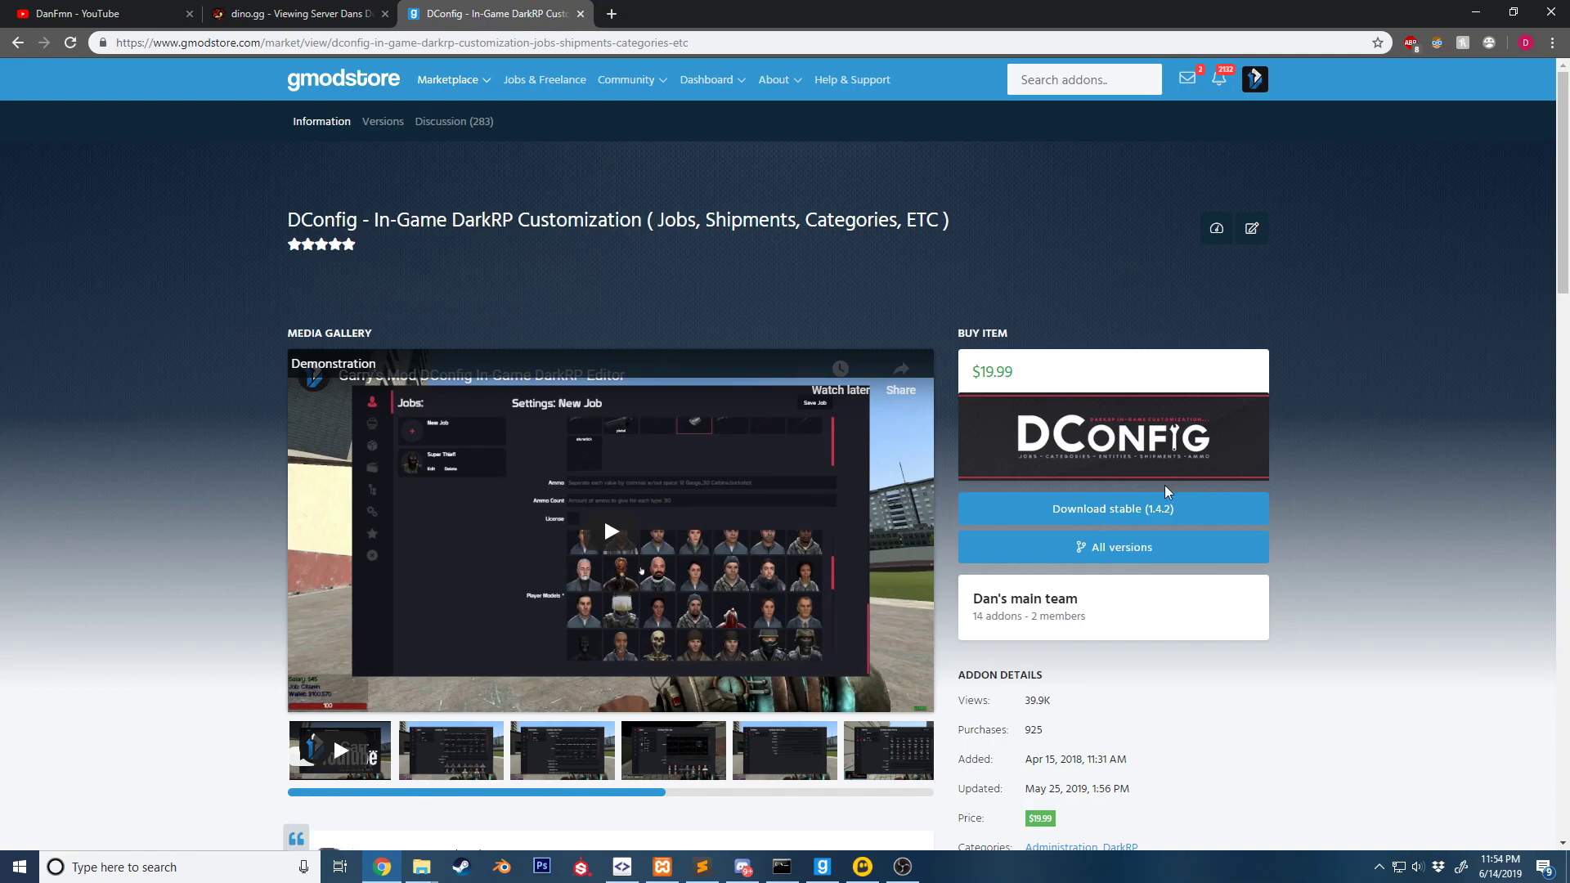
pyautogui.click(1158, 505)
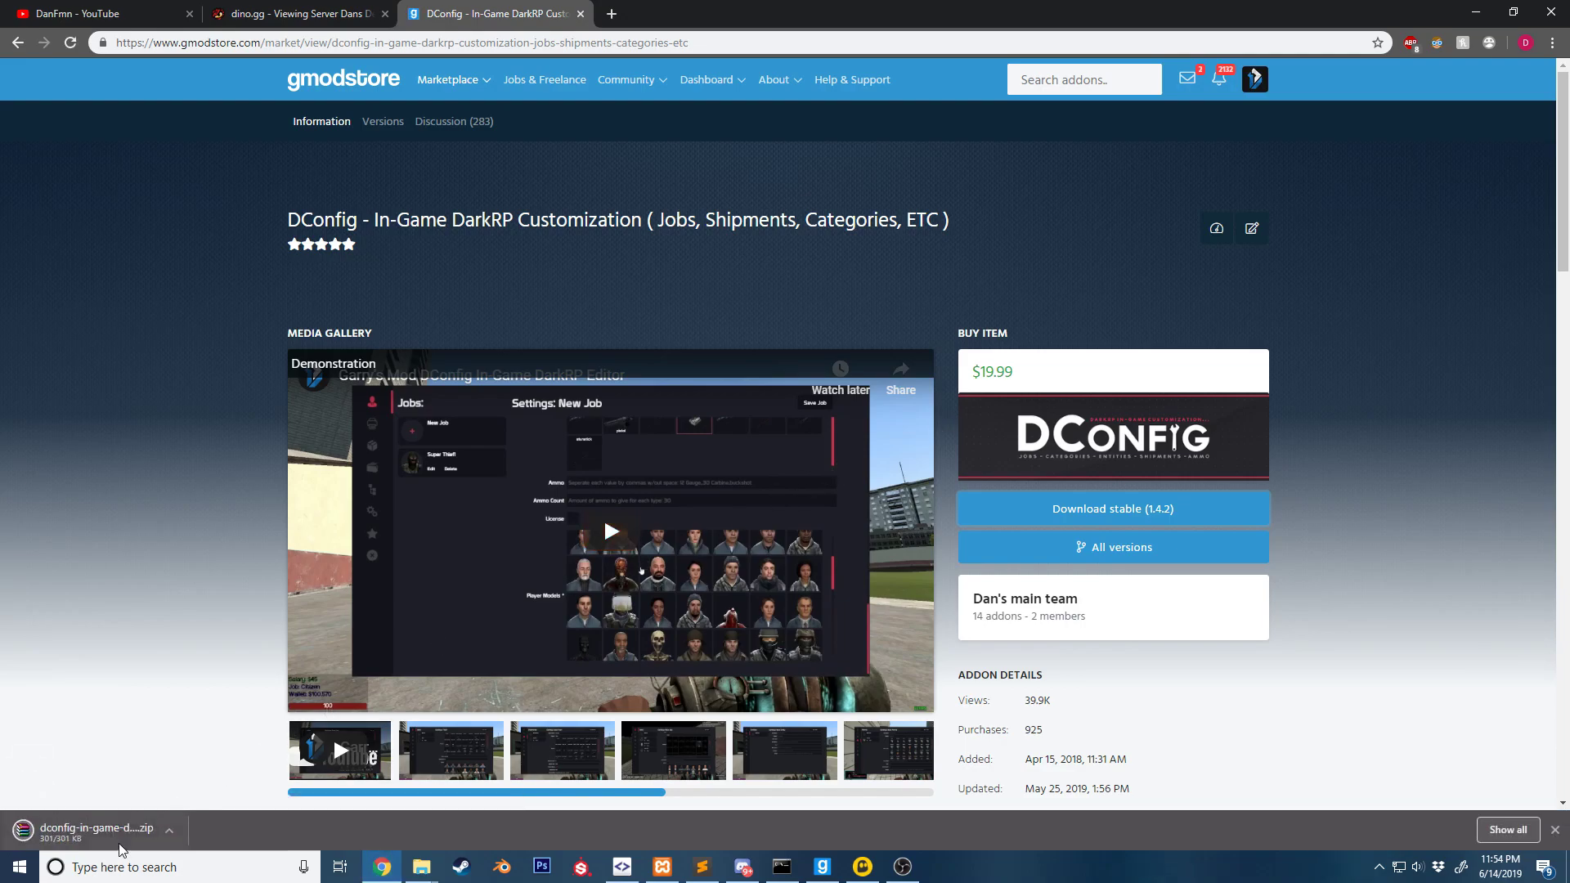
pyautogui.rightClick(143, 834)
pyautogui.click(188, 791)
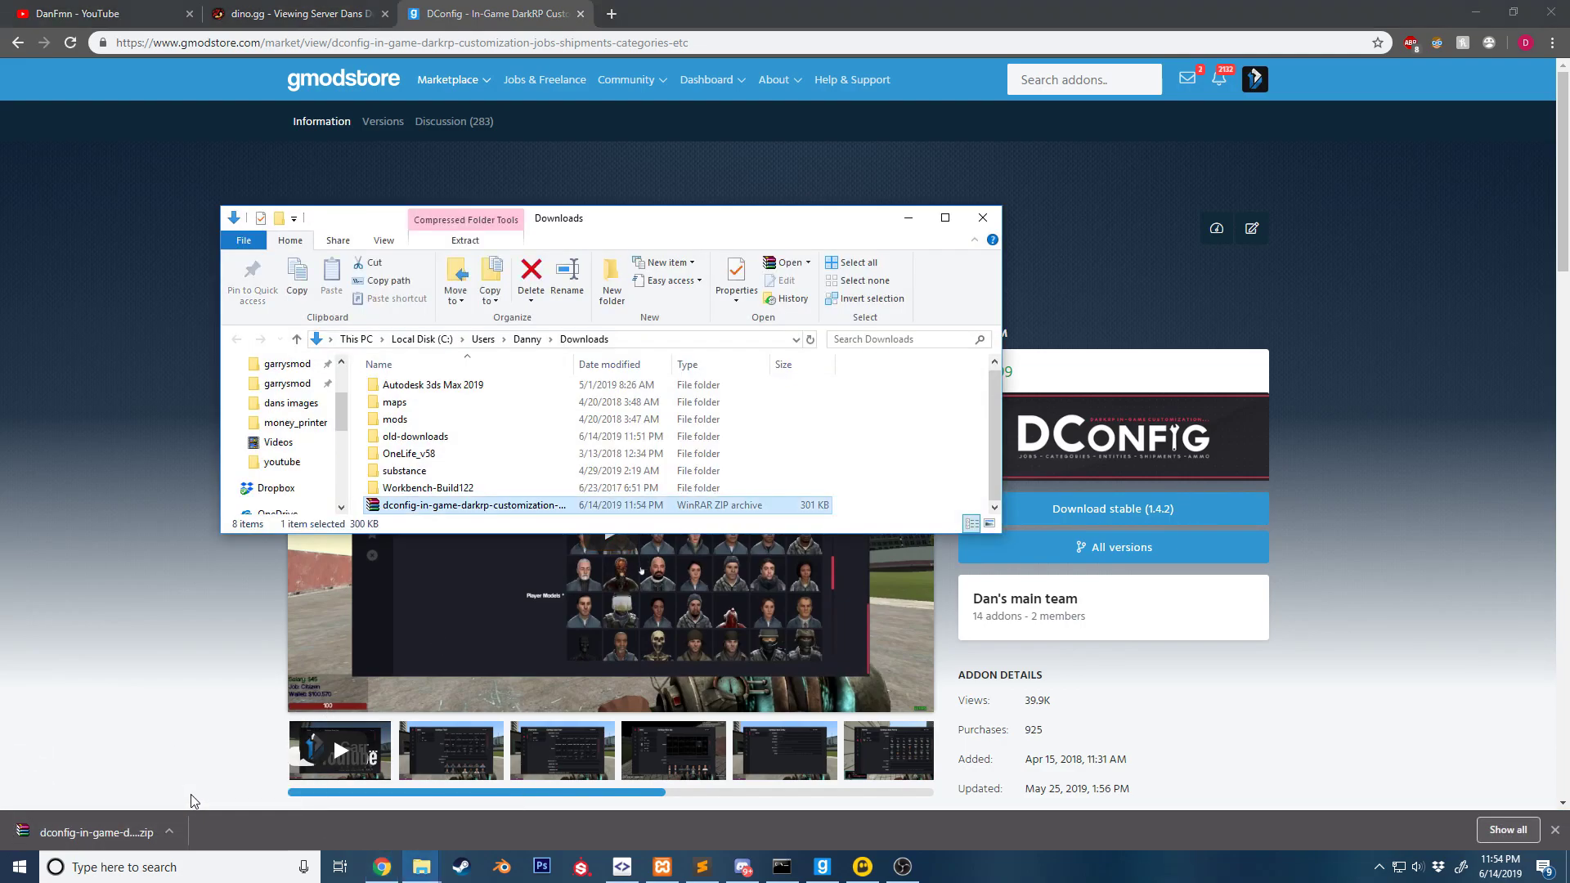
pyautogui.click(892, 432)
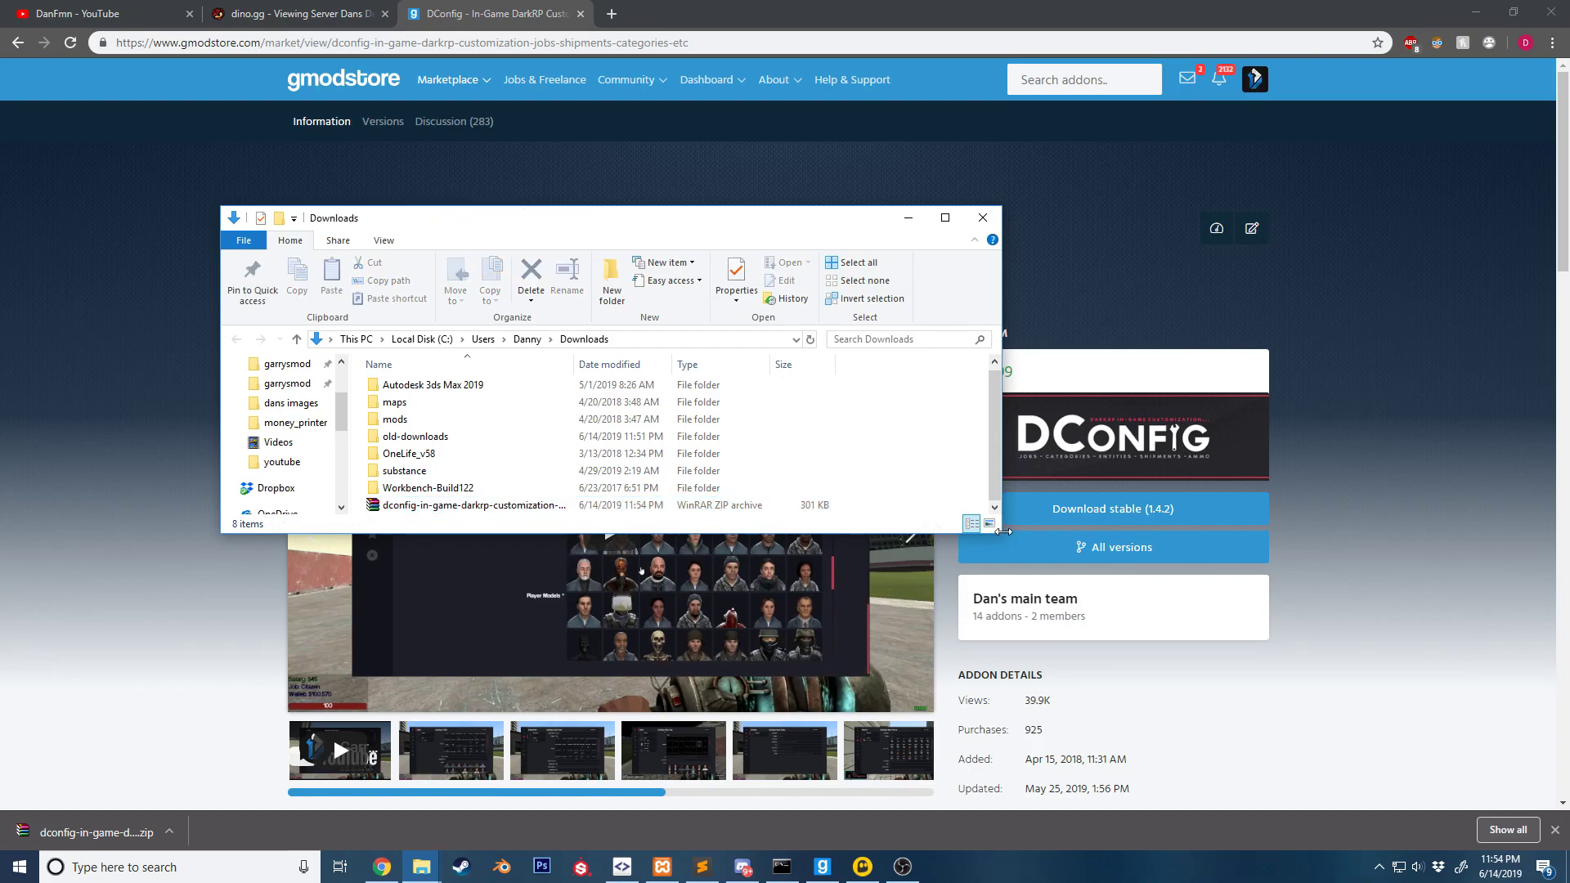
pyautogui.moveTo(884, 532); pyautogui.dragTo(886, 589)
pyautogui.click(507, 511)
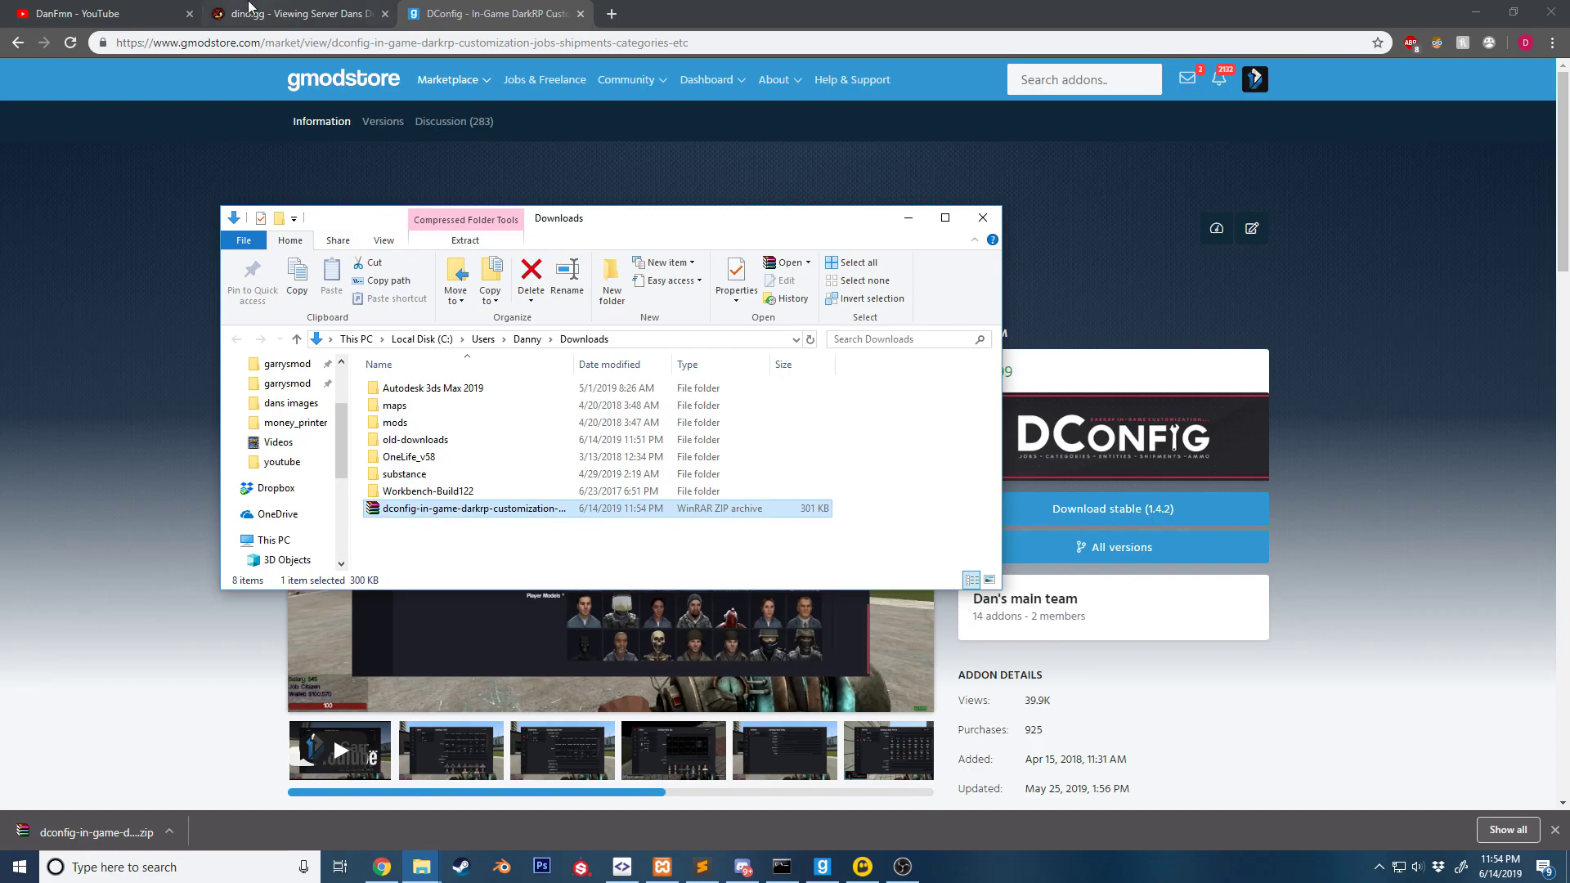
# Open the garrysmod/addons folder in the dino.gg server's file management.
pyautogui.click(270, 13)
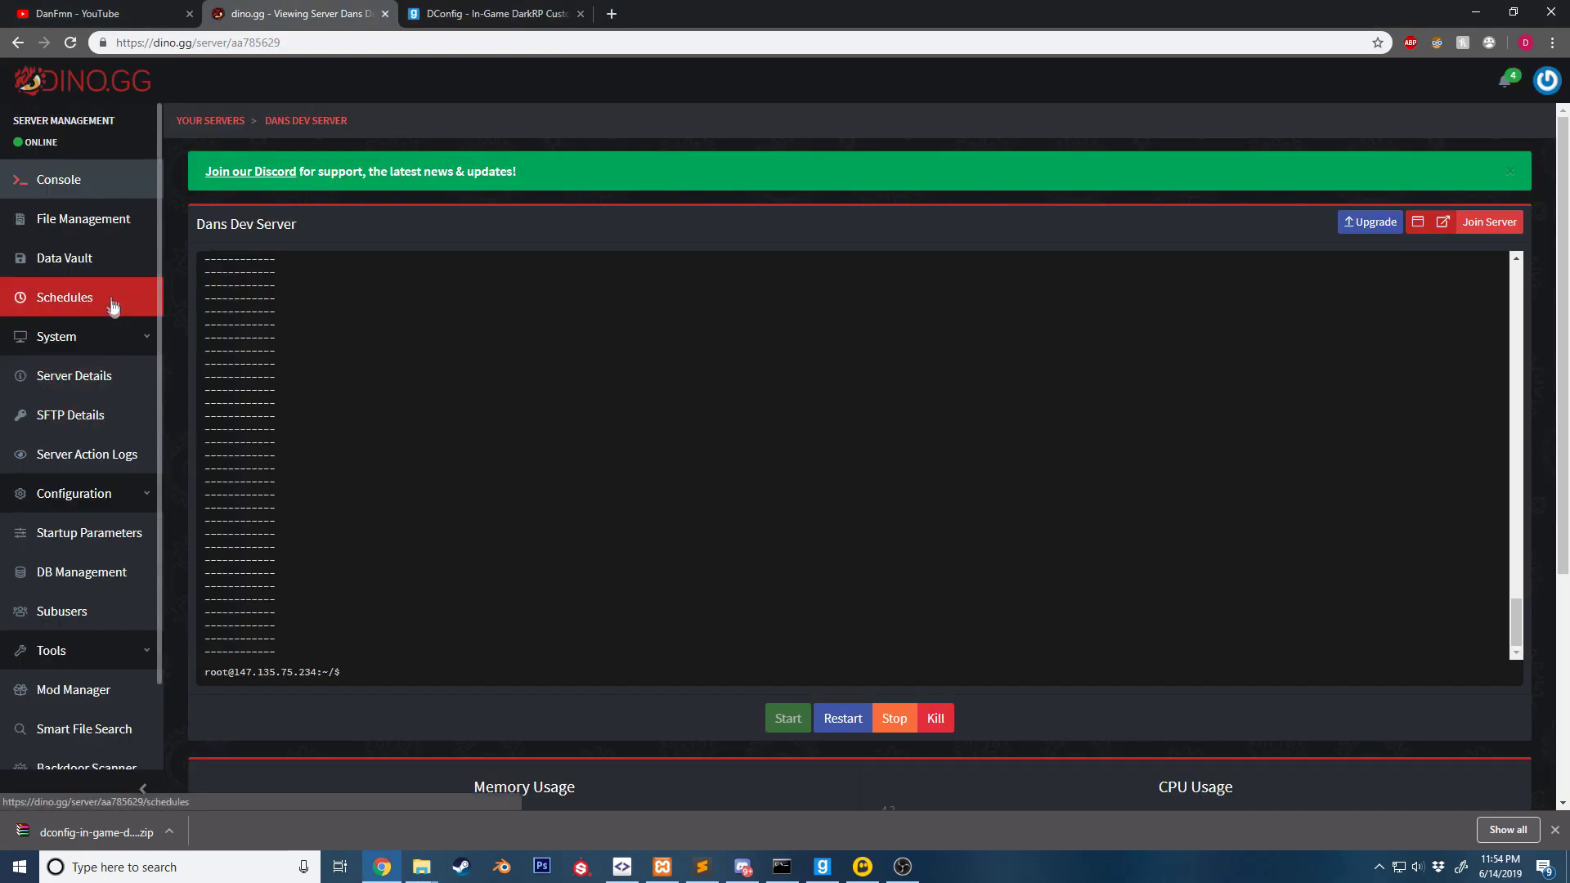
pyautogui.click(103, 235)
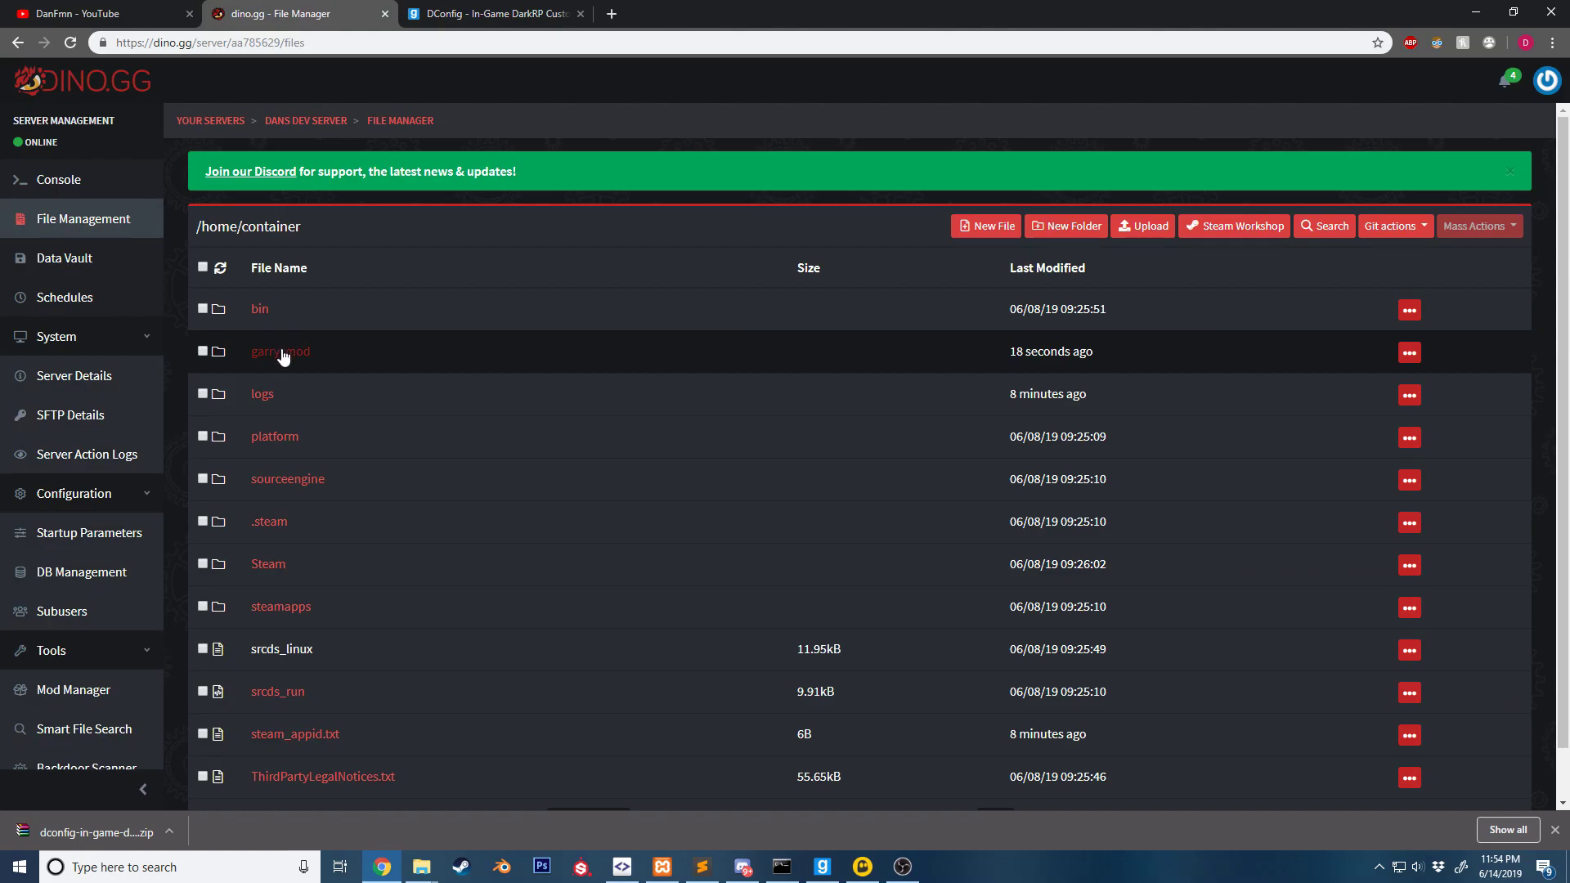
pyautogui.click(282, 353)
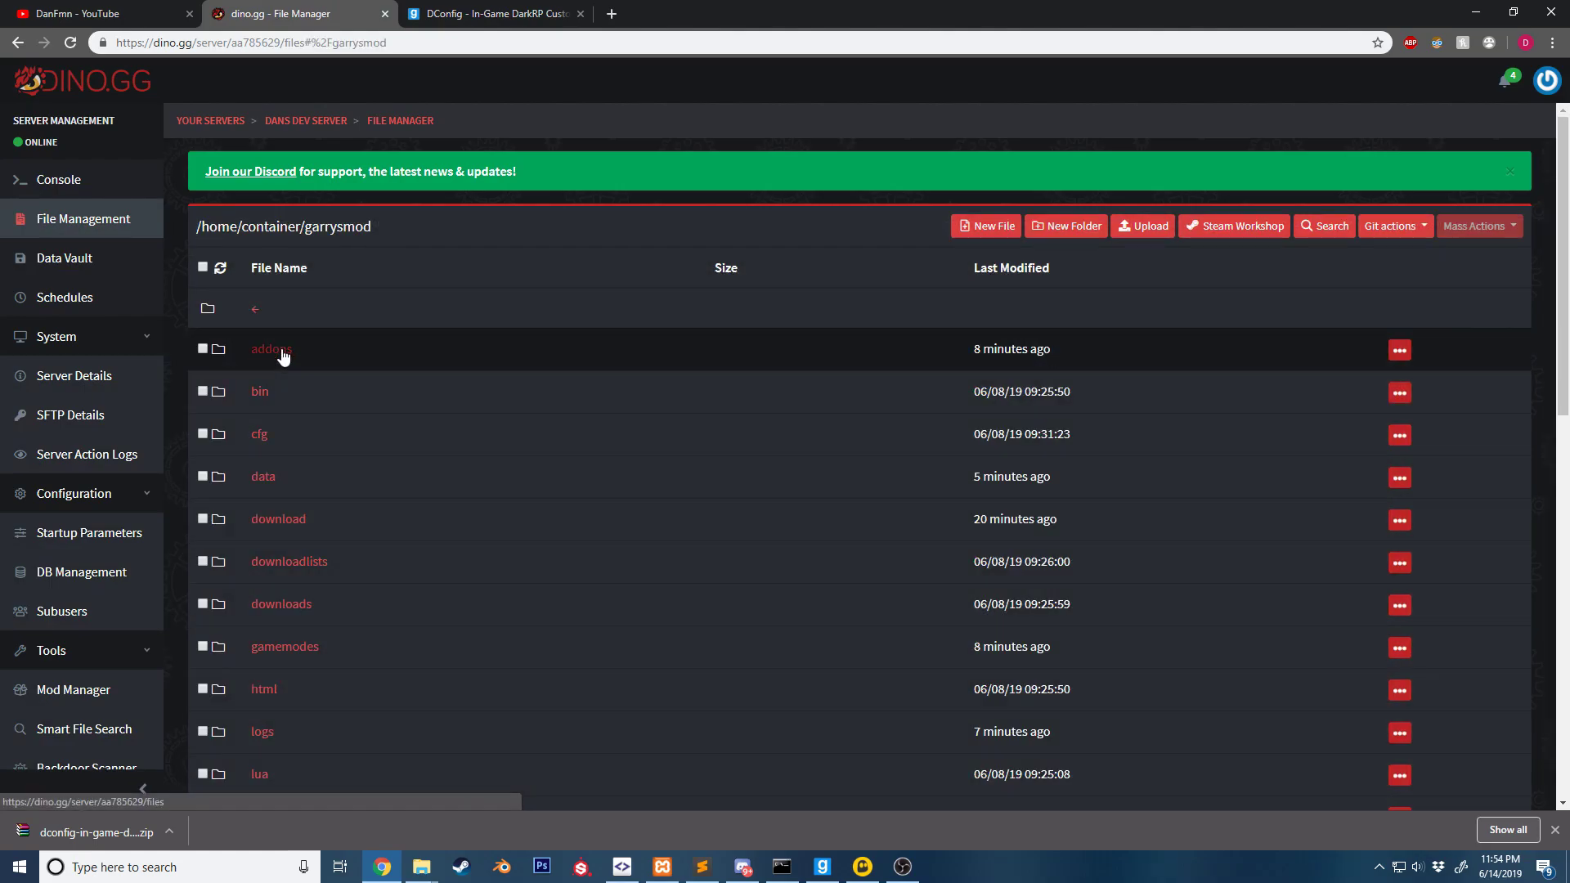
pyautogui.click(281, 353)
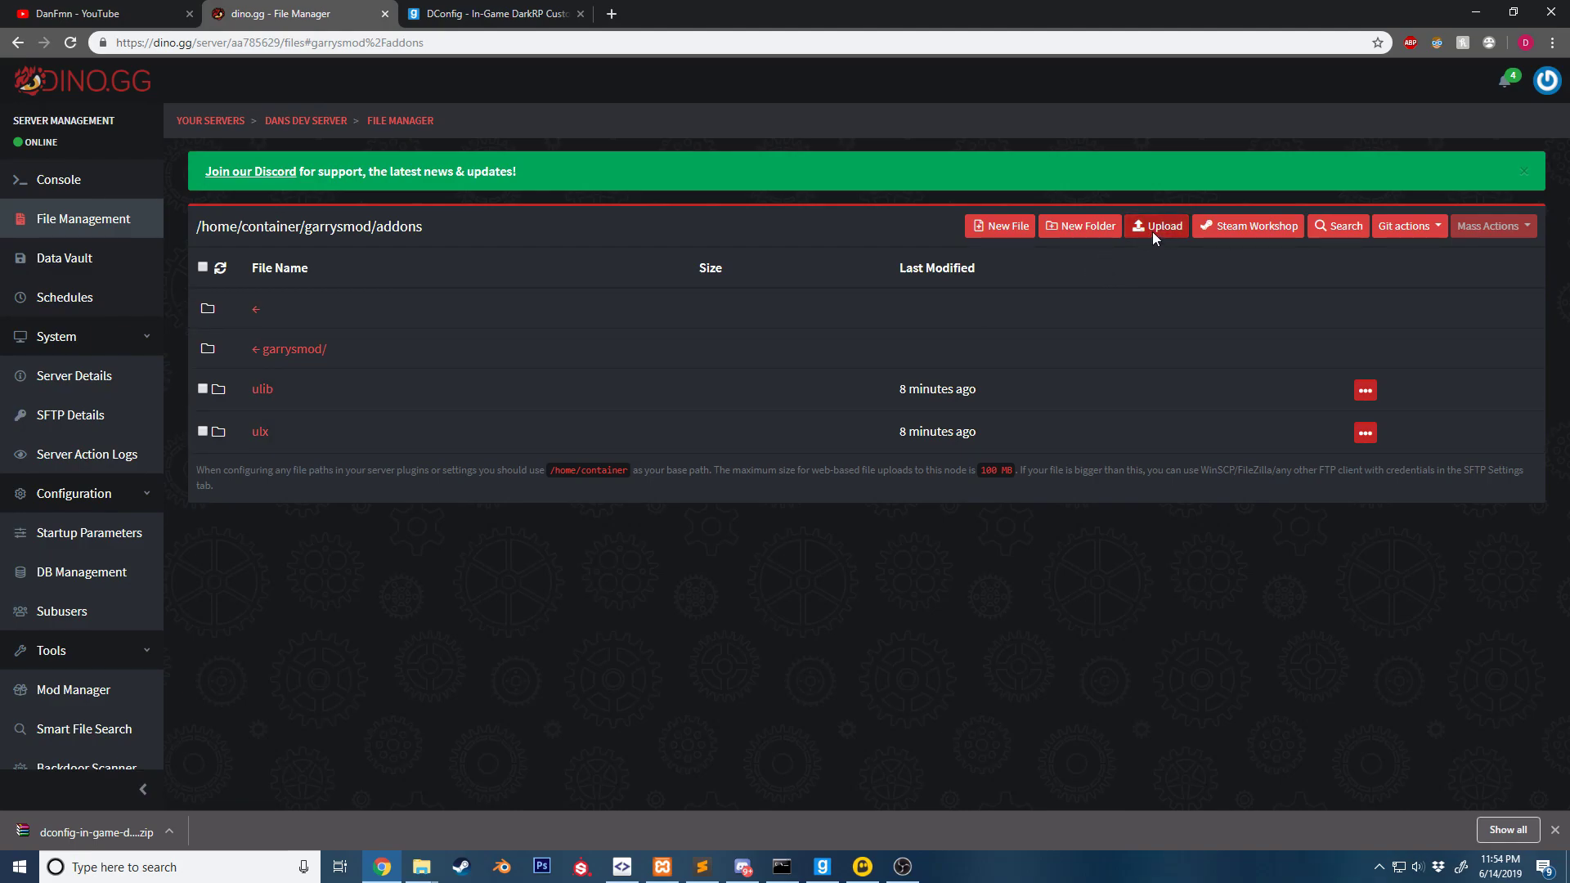
# Upload the downloaded DConfig zip into the server's addons folder and decompress it there.
pyautogui.click(421, 867)
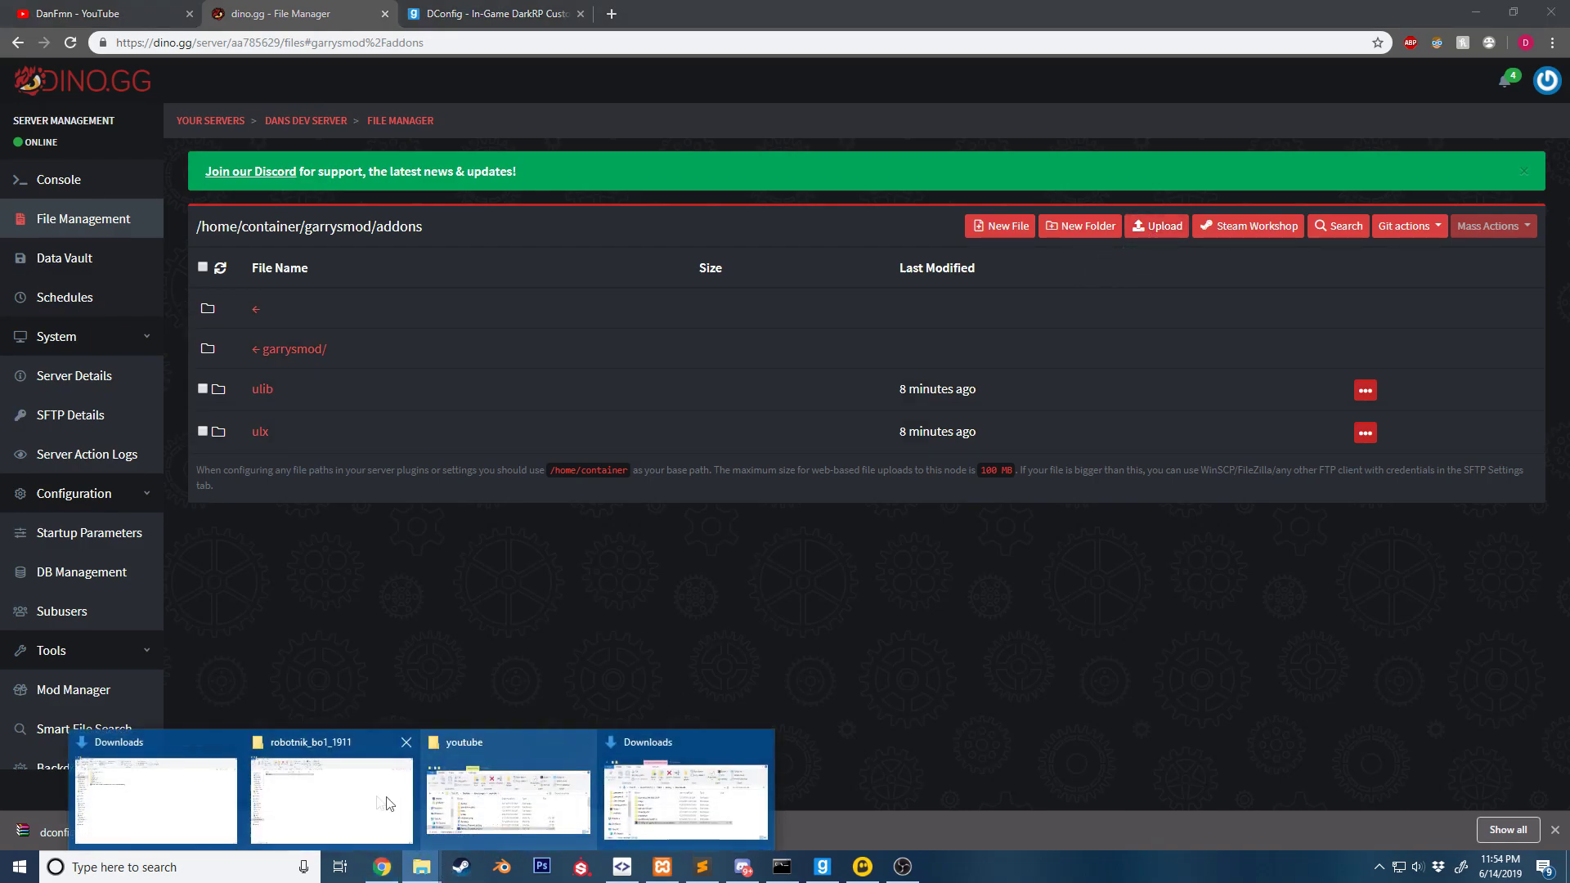
pyautogui.click(684, 786)
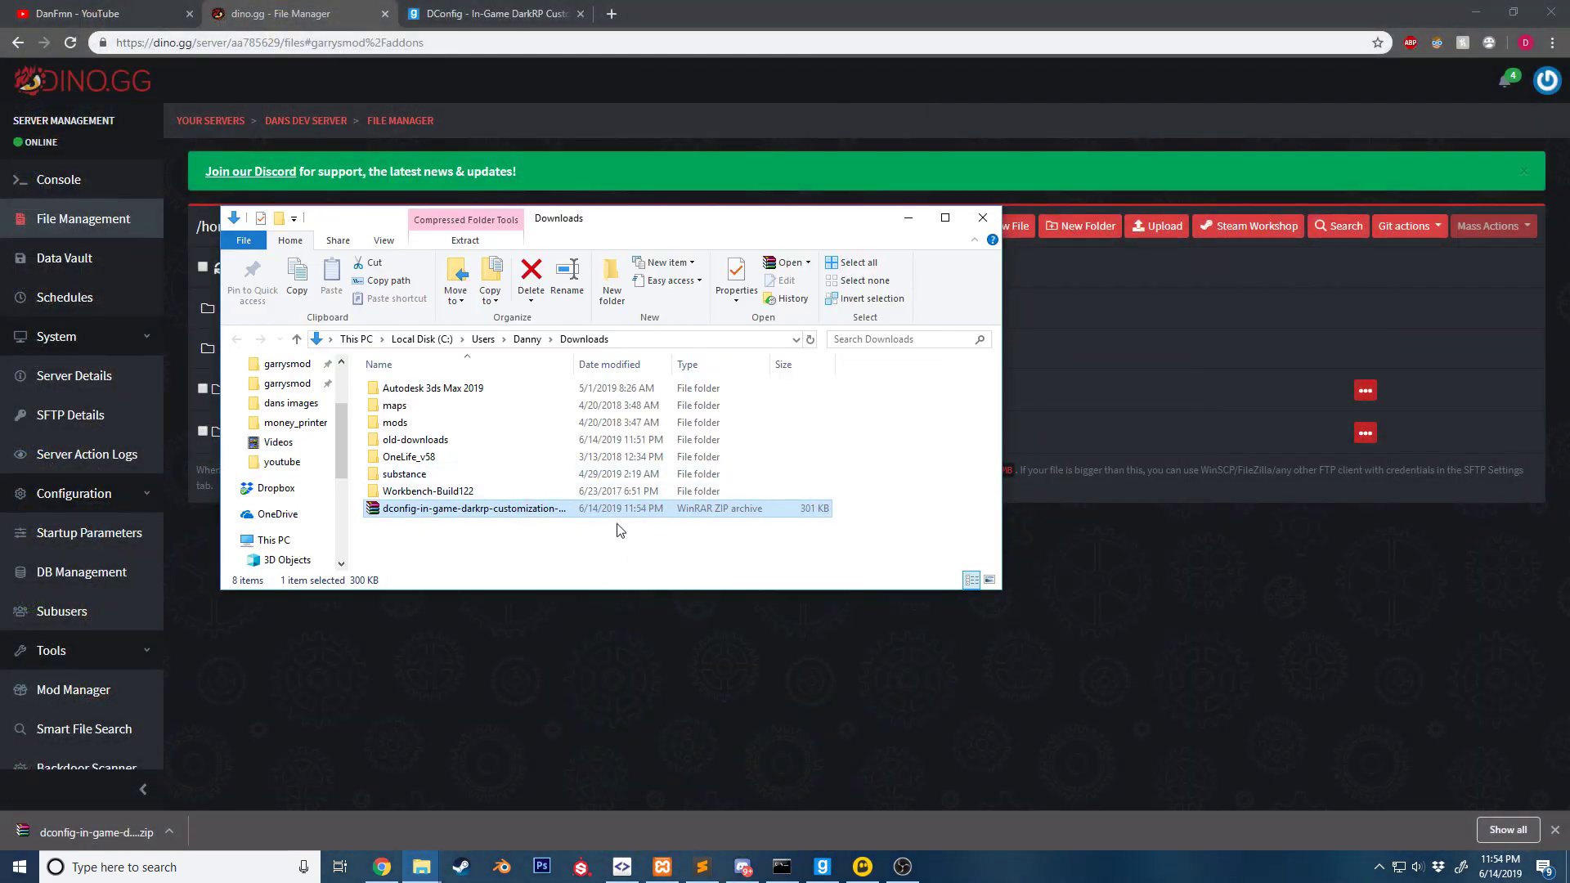
pyautogui.moveTo(621, 509); pyautogui.dragTo(1234, 418)
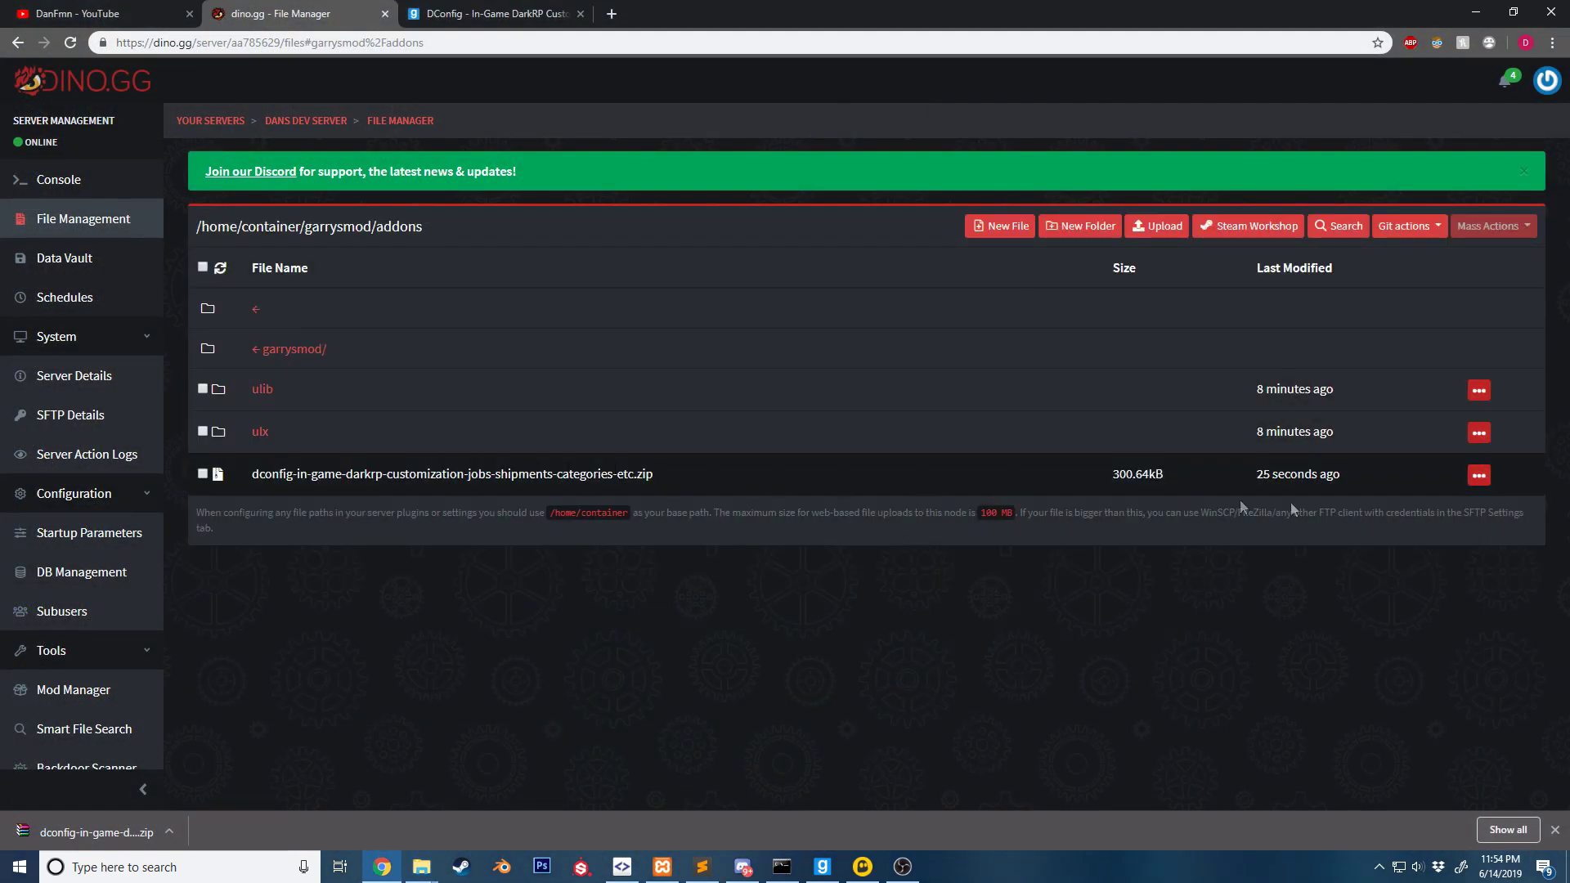
pyautogui.click(1470, 474)
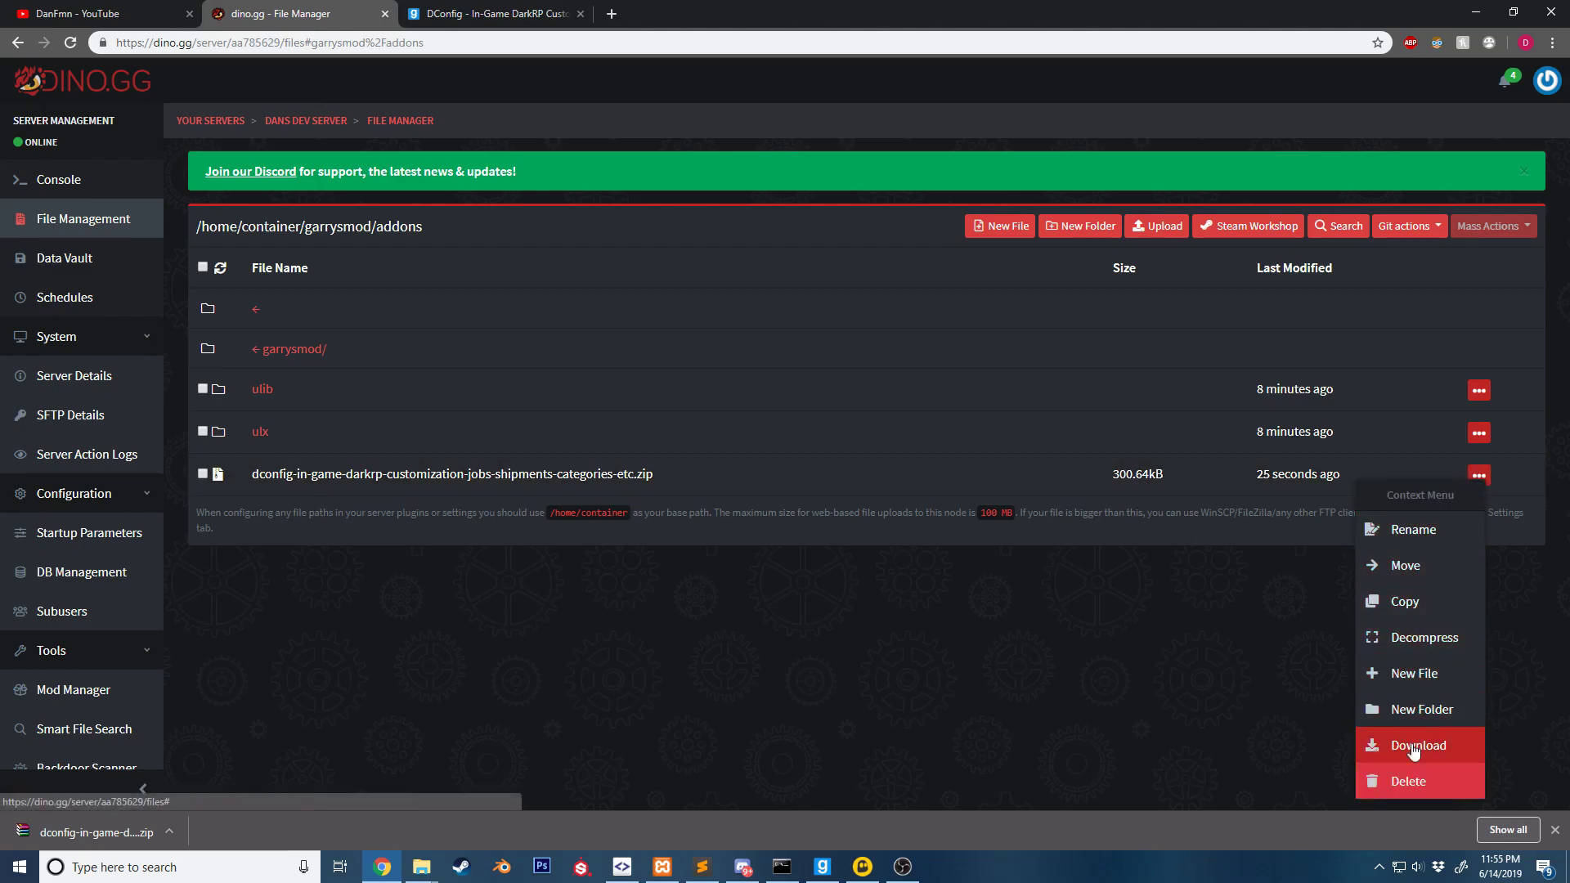
pyautogui.click(1436, 640)
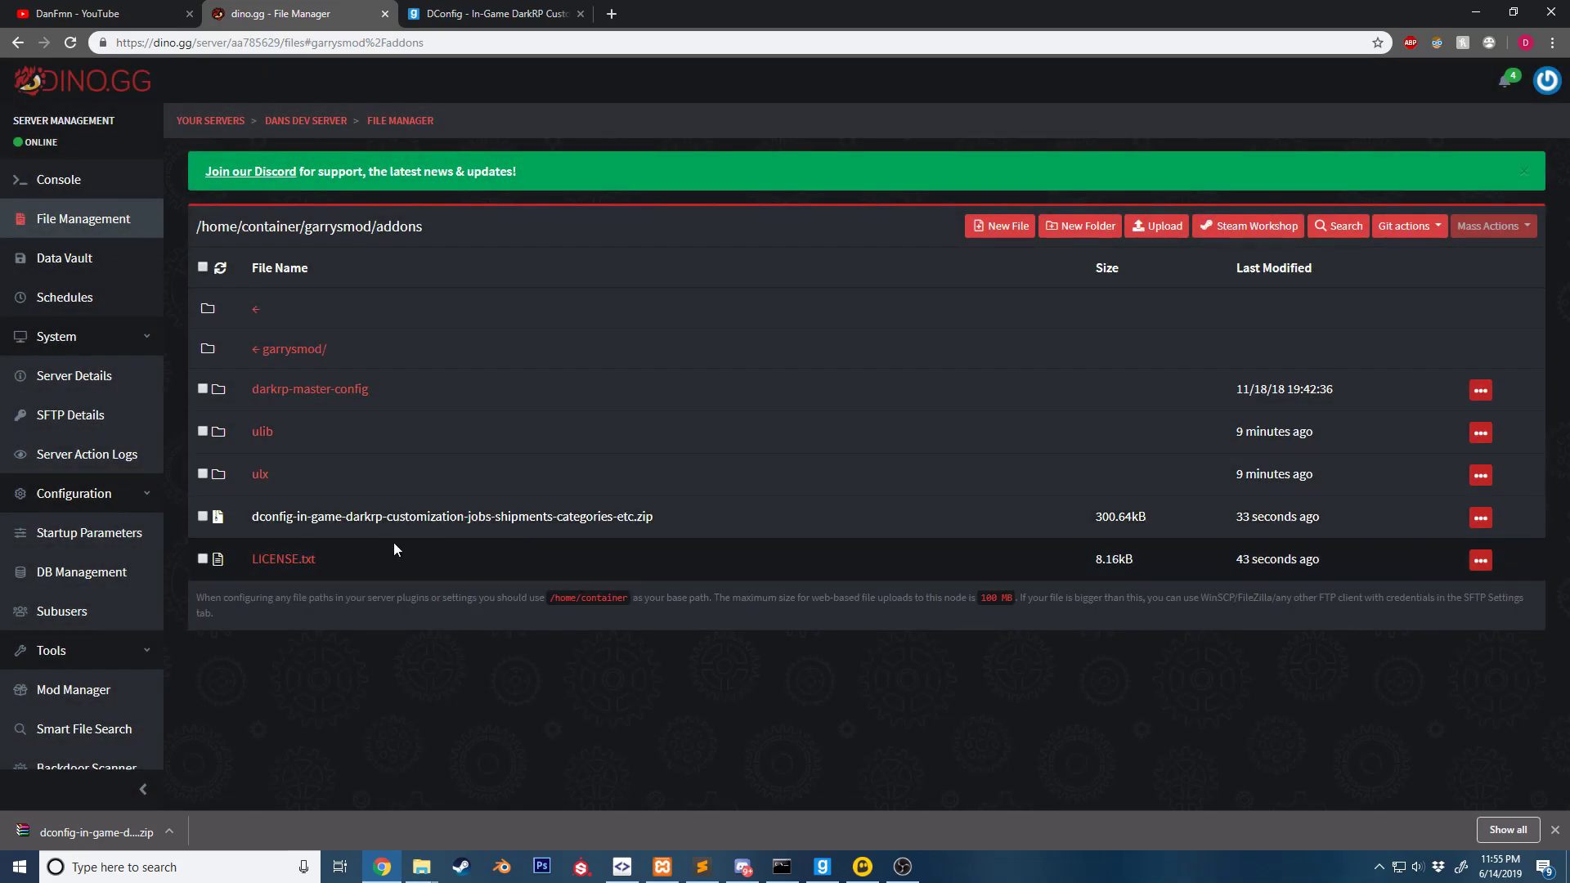
# Delete the DConfig zip and LICENSE.txt together from the addons folder.
pyautogui.click(203, 516)
pyautogui.click(203, 559)
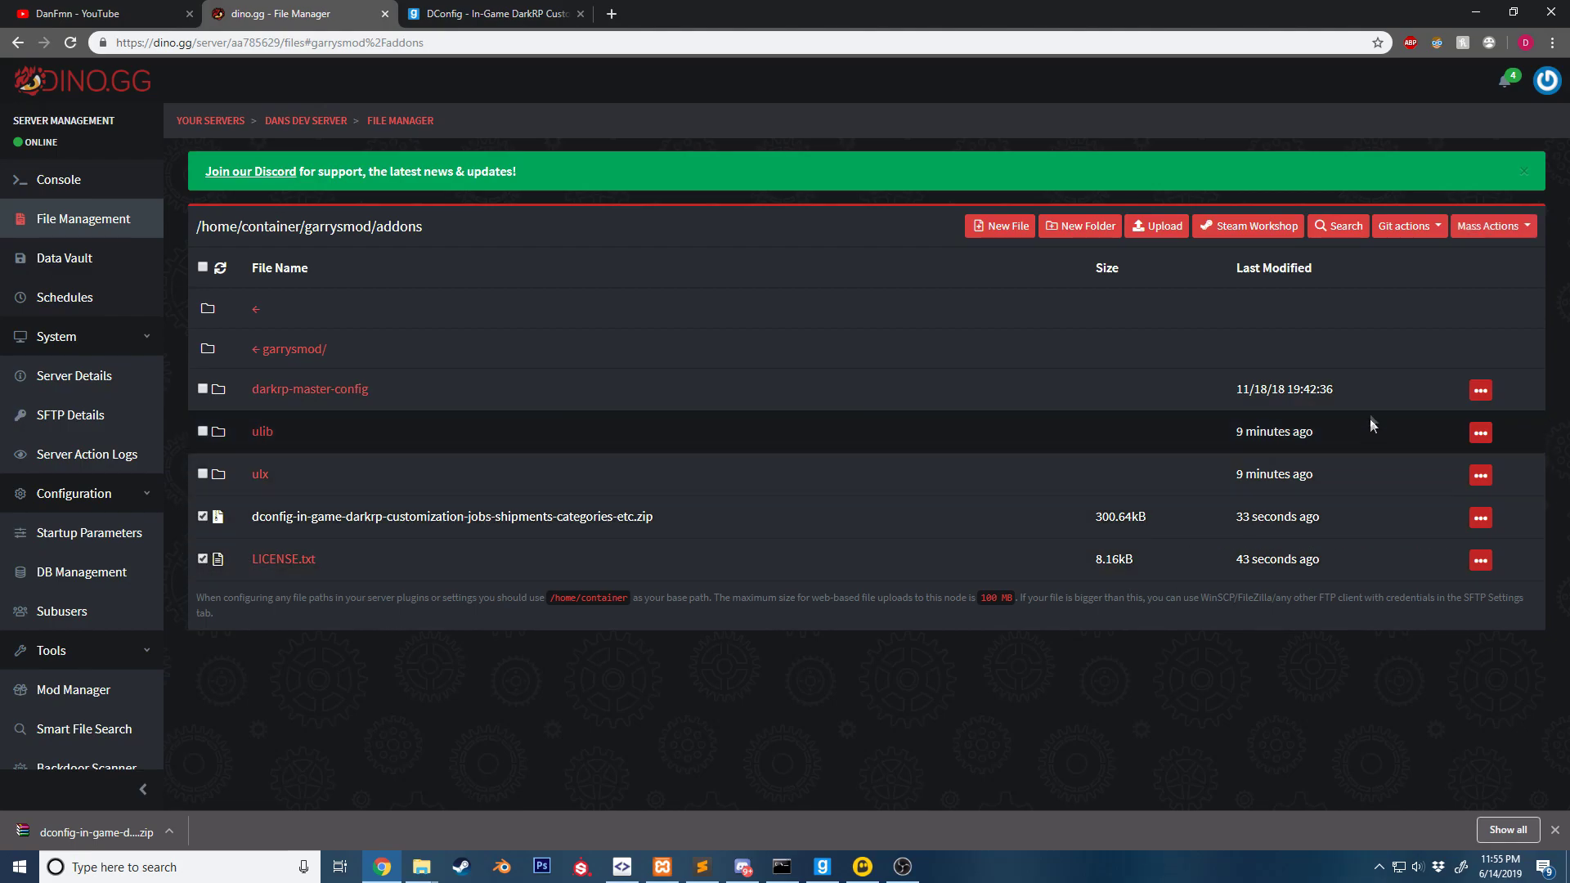
pyautogui.click(1501, 227)
pyautogui.click(1487, 295)
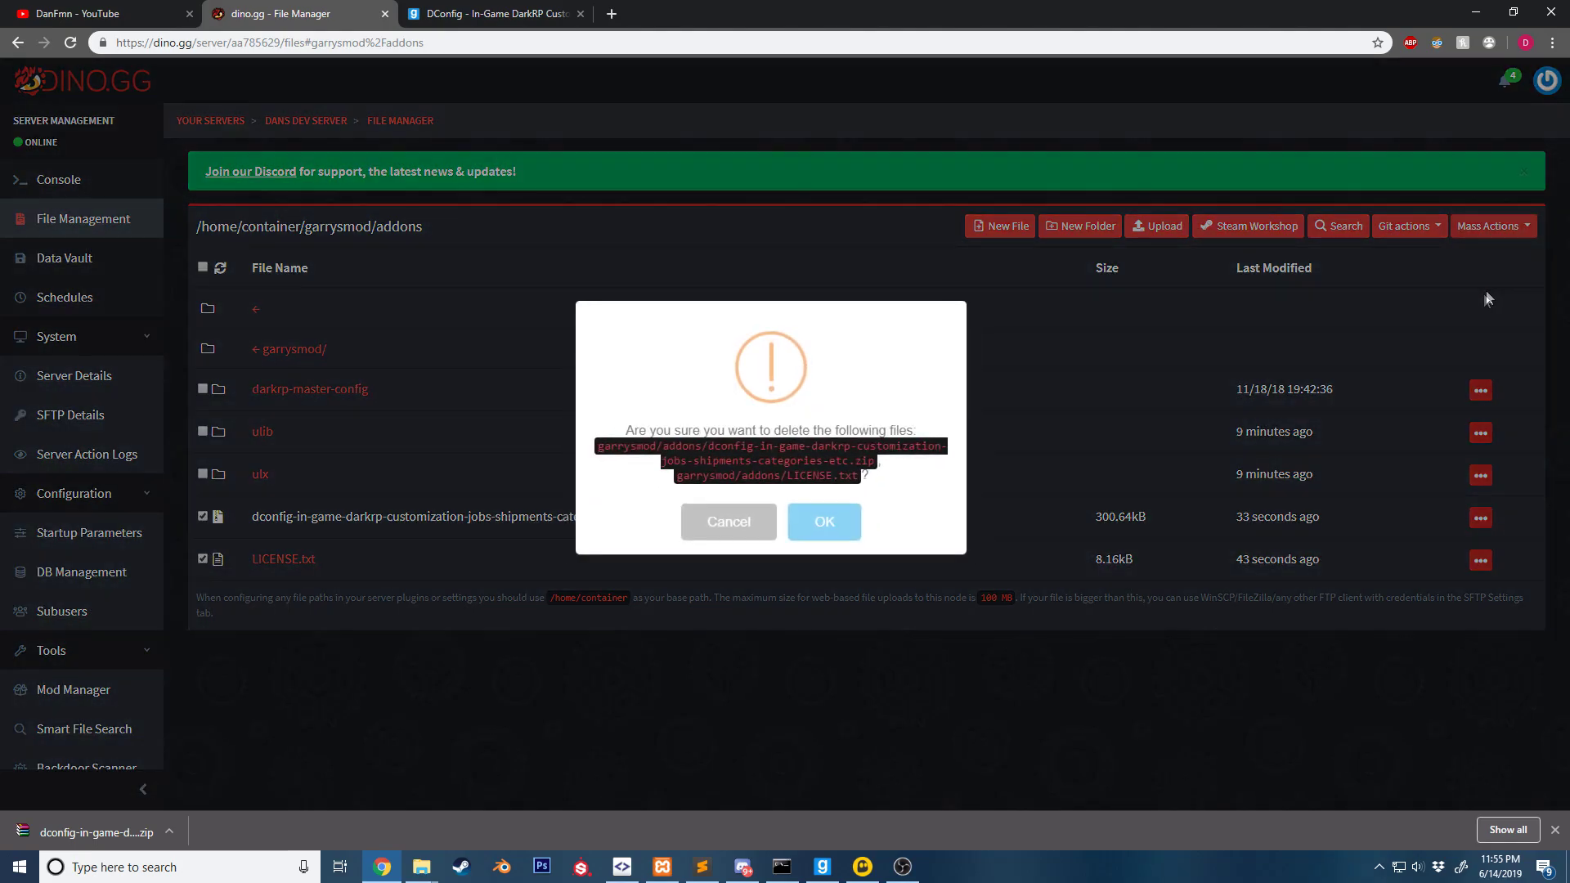
pyautogui.click(802, 534)
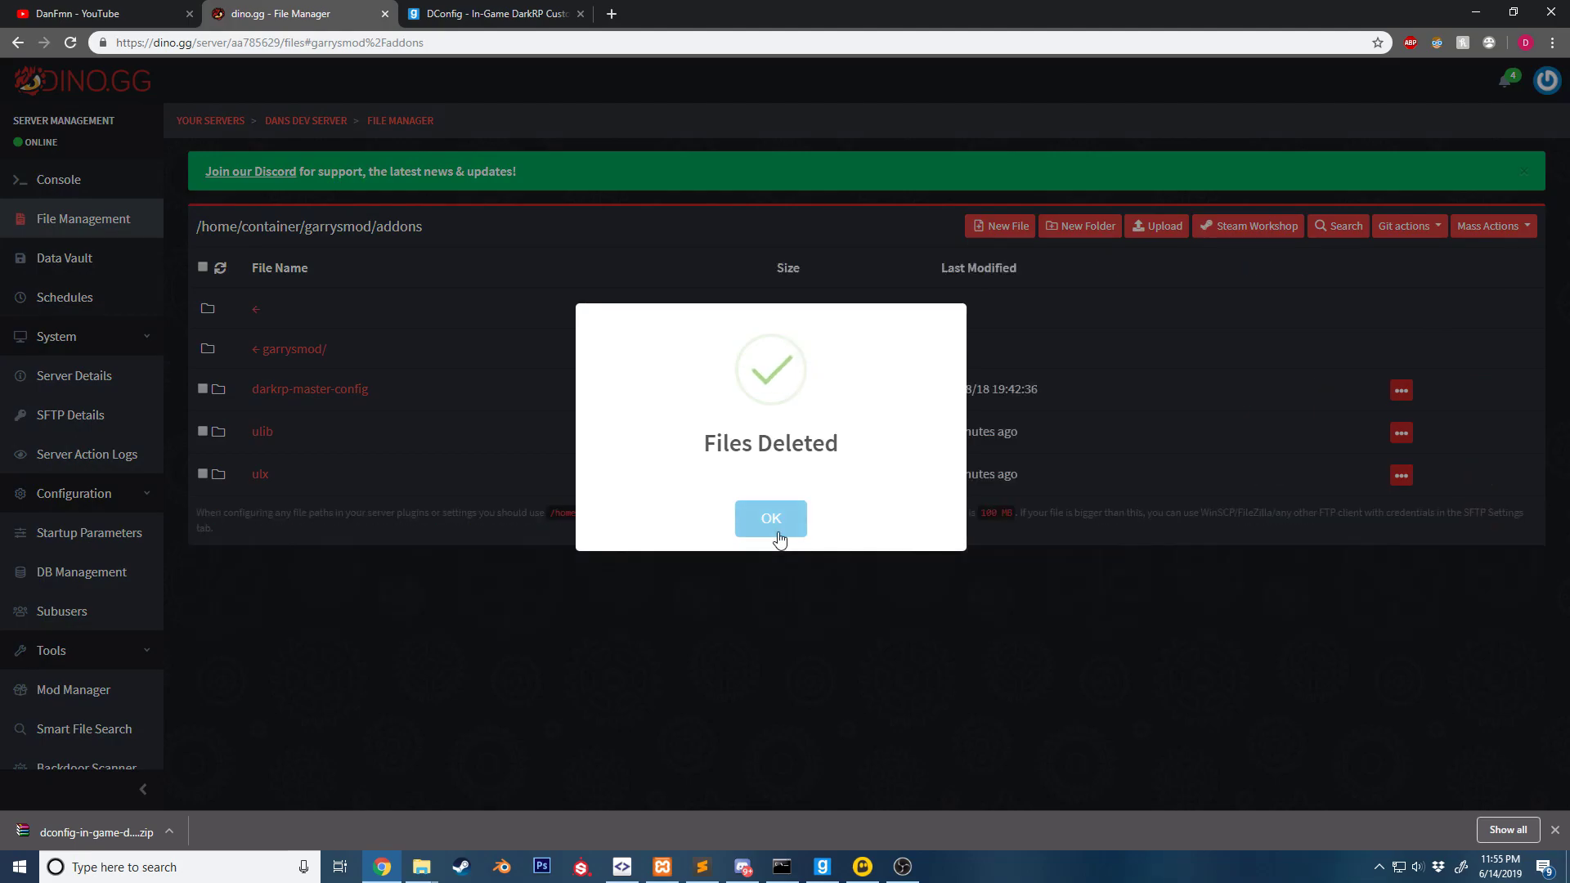
pyautogui.click(771, 519)
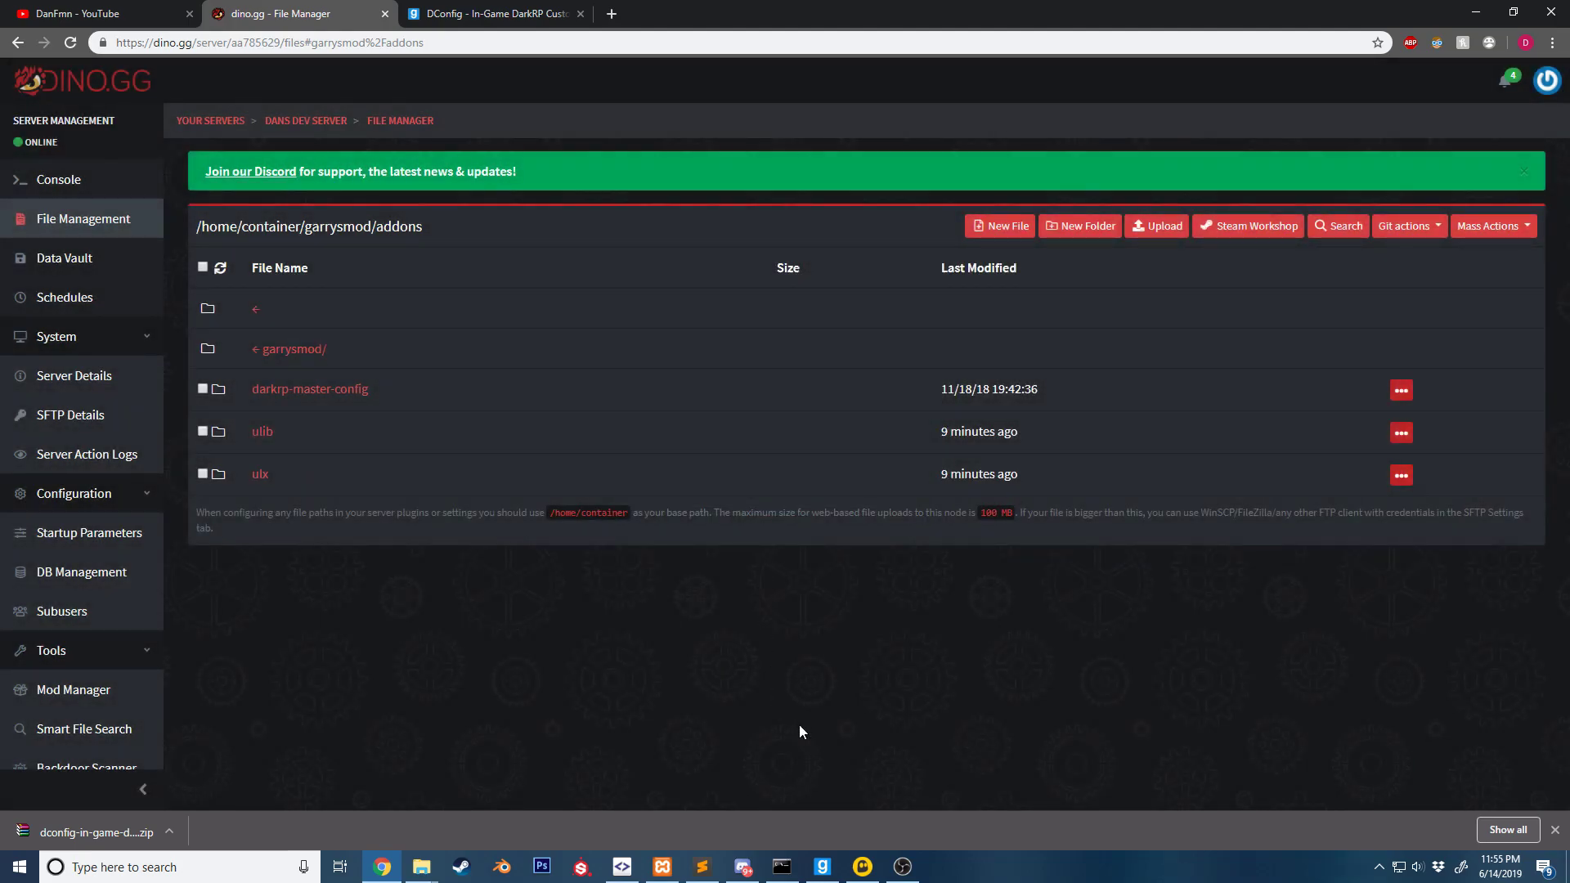
pyautogui.click(822, 866)
pyautogui.hotkey('shift', 'Tab')
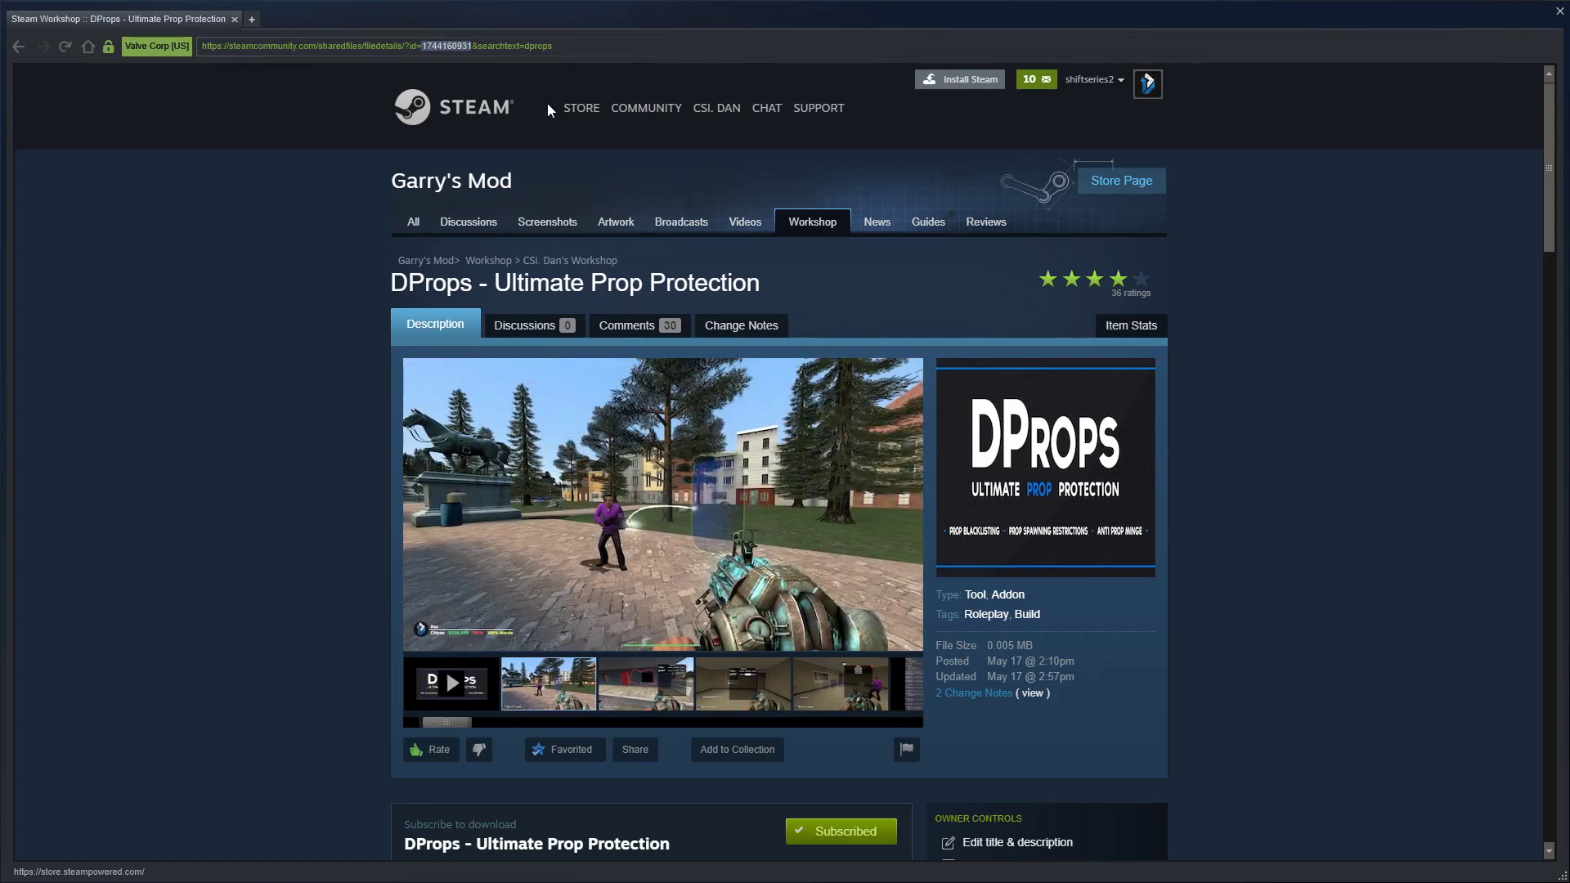
pyautogui.hotkey('alt', 'Tab')
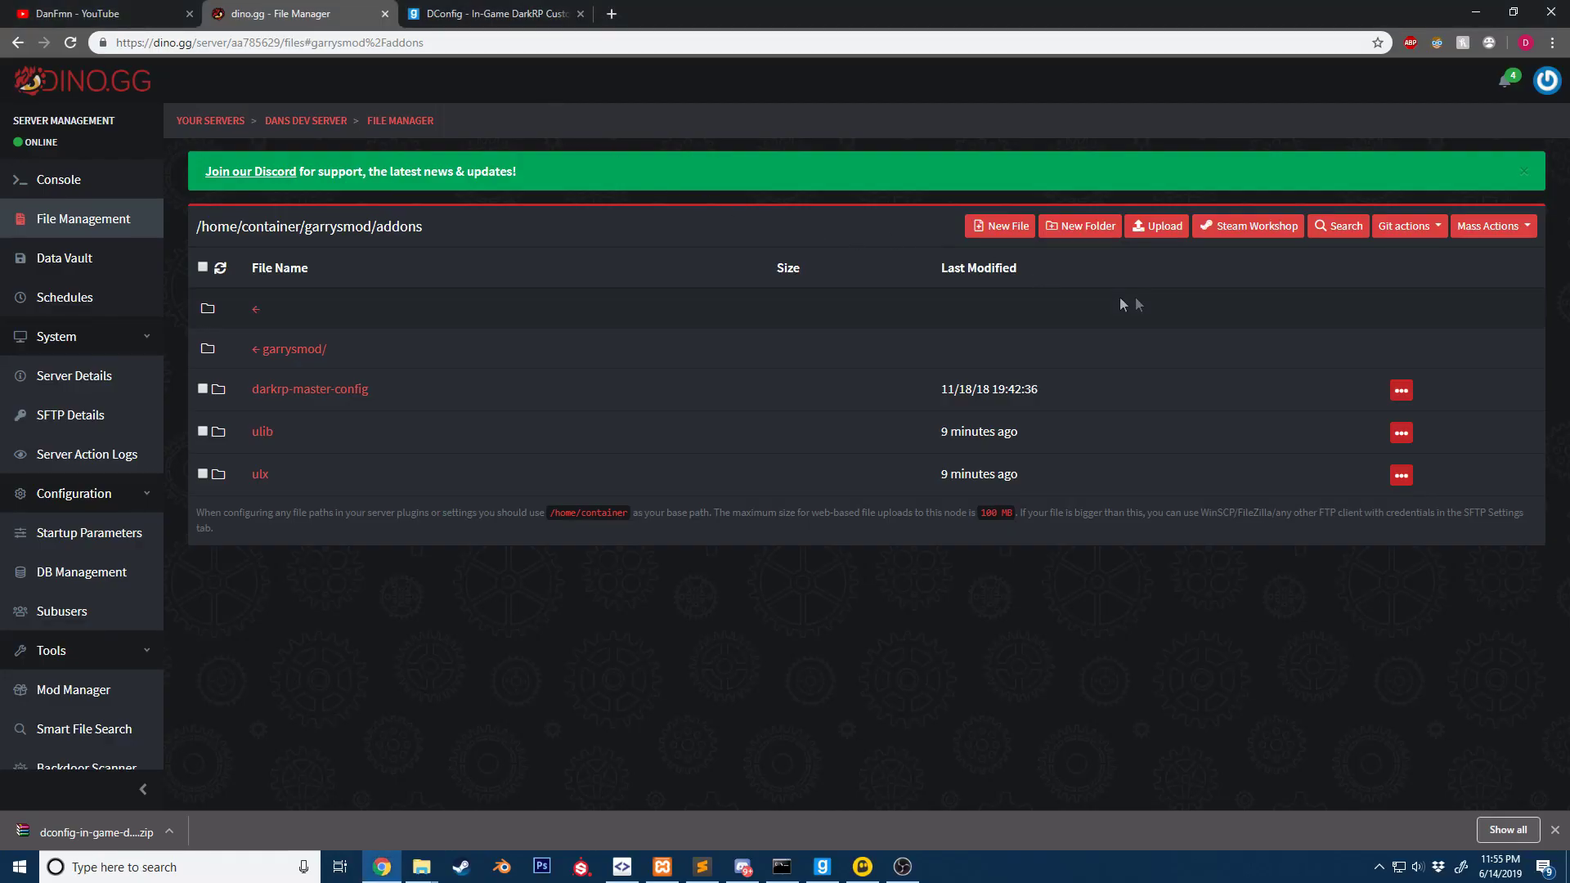
pyautogui.click(1244, 228)
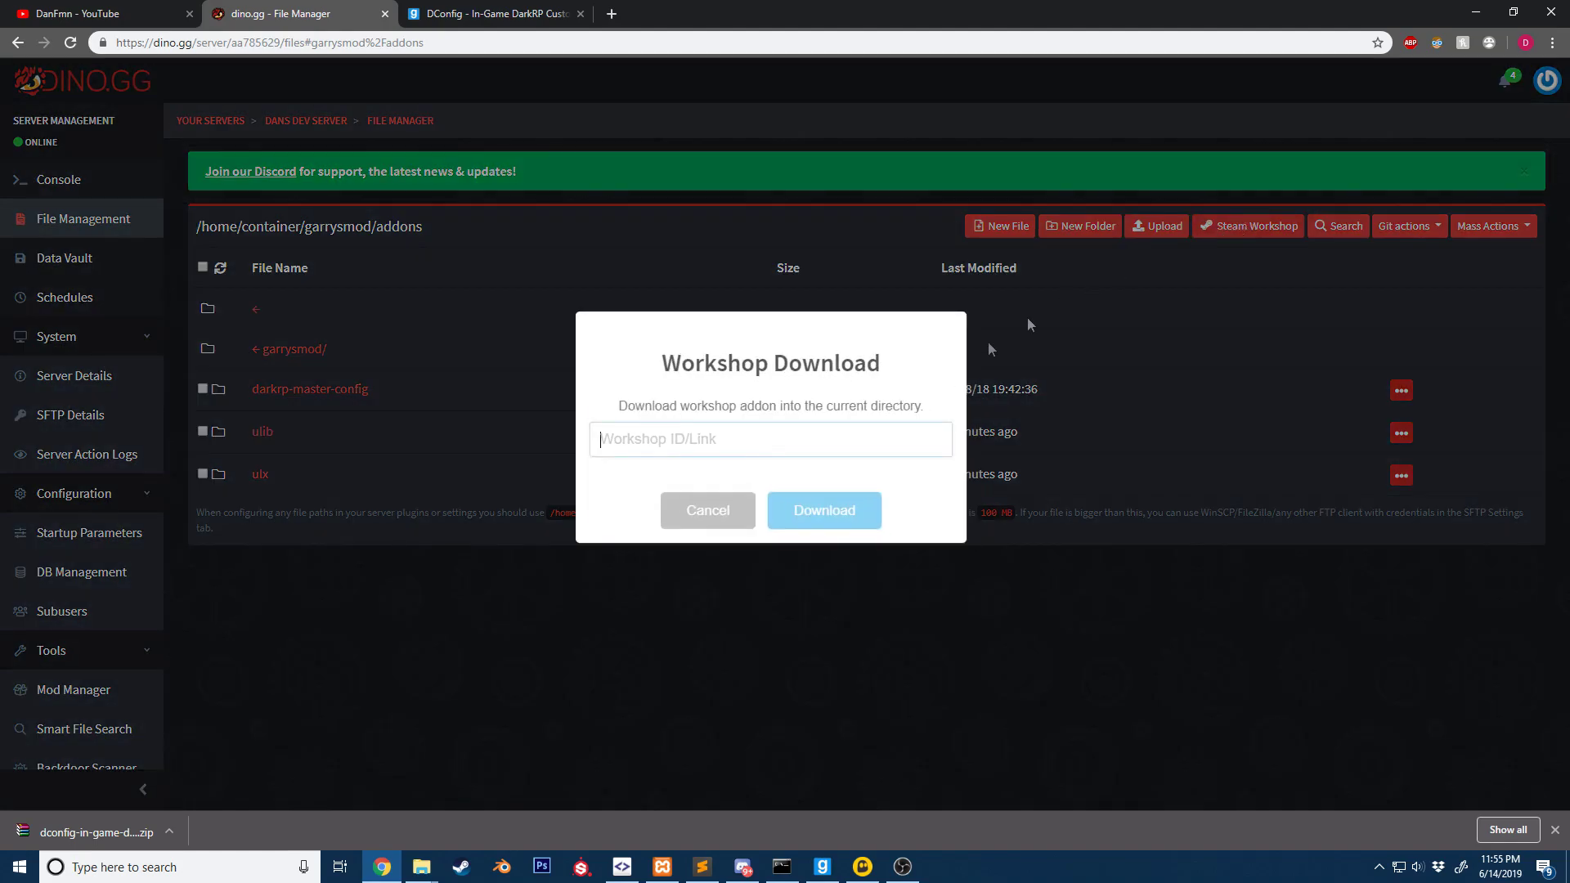
pyautogui.hotkey('ctrl', 'v')
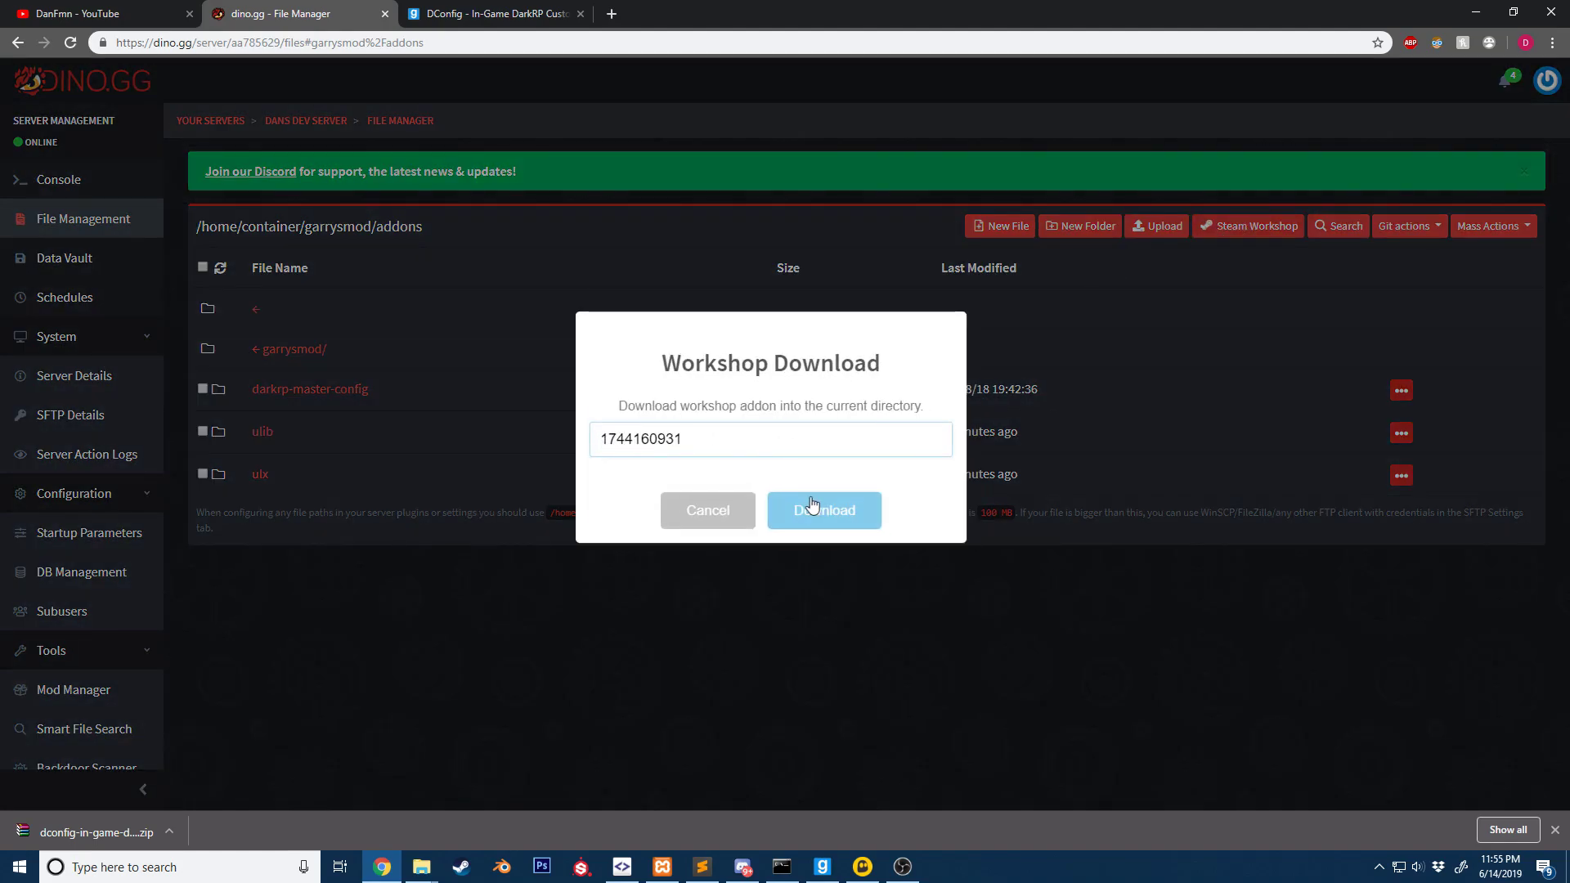
pyautogui.click(819, 511)
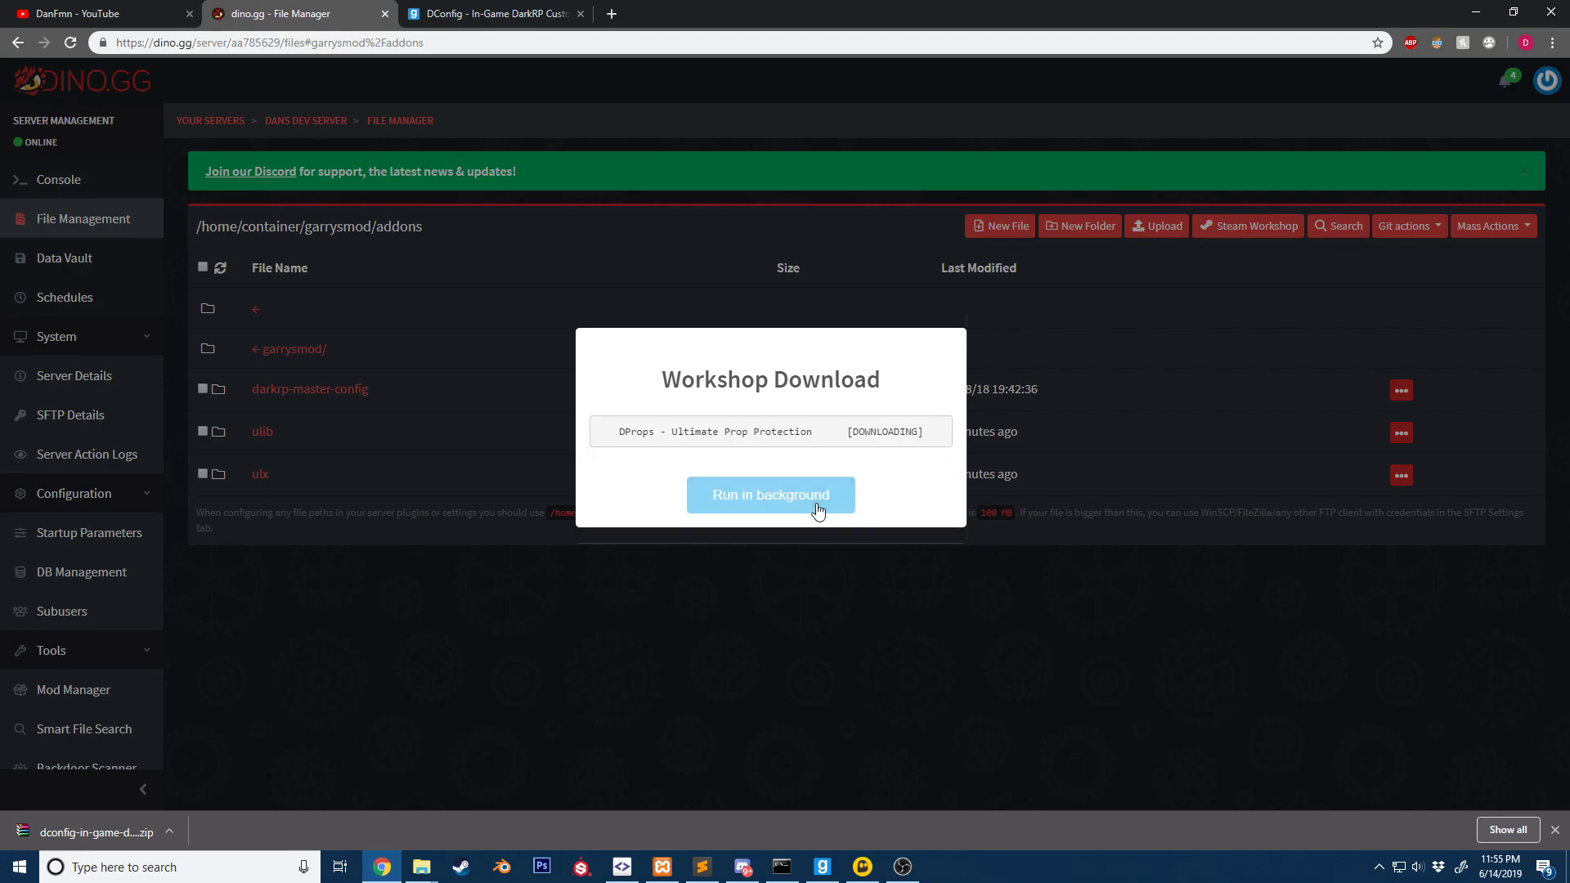
pyautogui.click(771, 480)
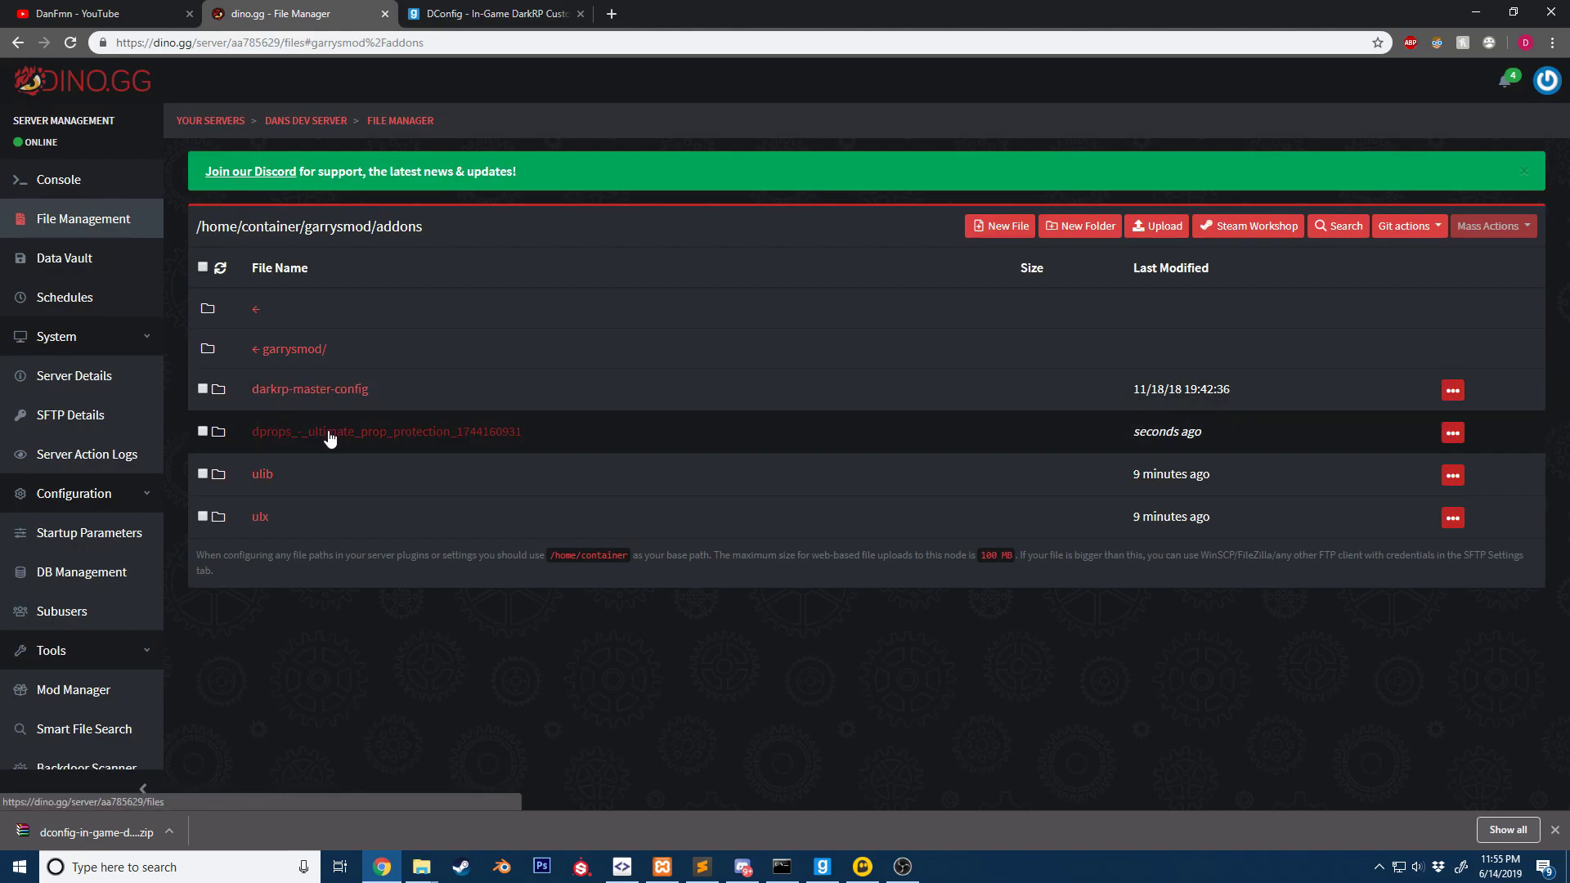
# Inspect the lua folder inside the downloaded DProps addon and return to the addons folder.
pyautogui.click(330, 433)
pyautogui.click(263, 391)
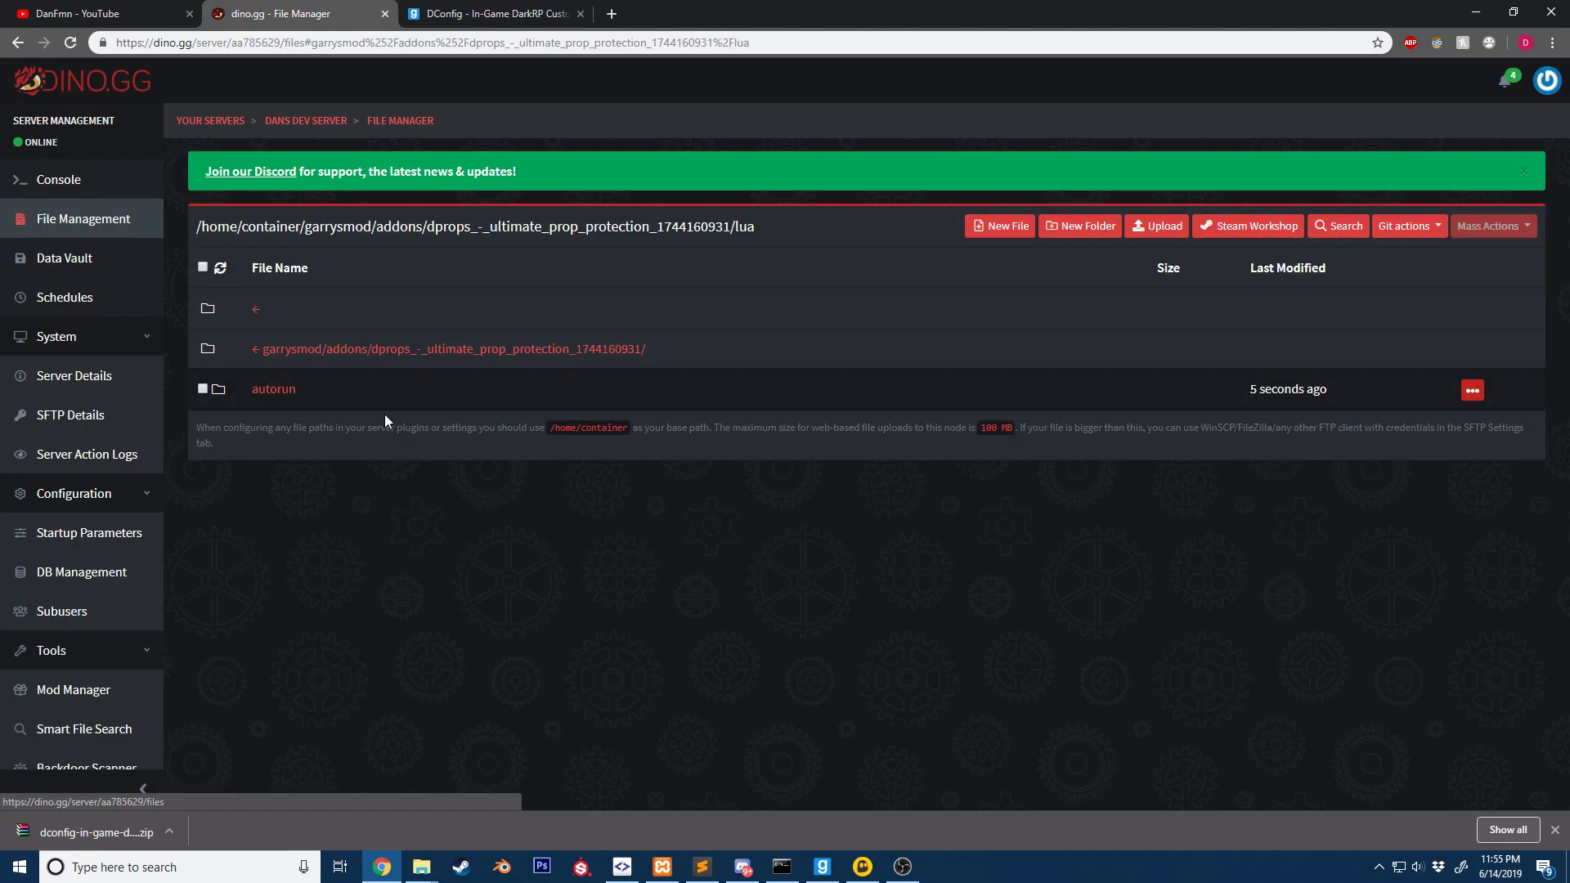
pyautogui.click(334, 352)
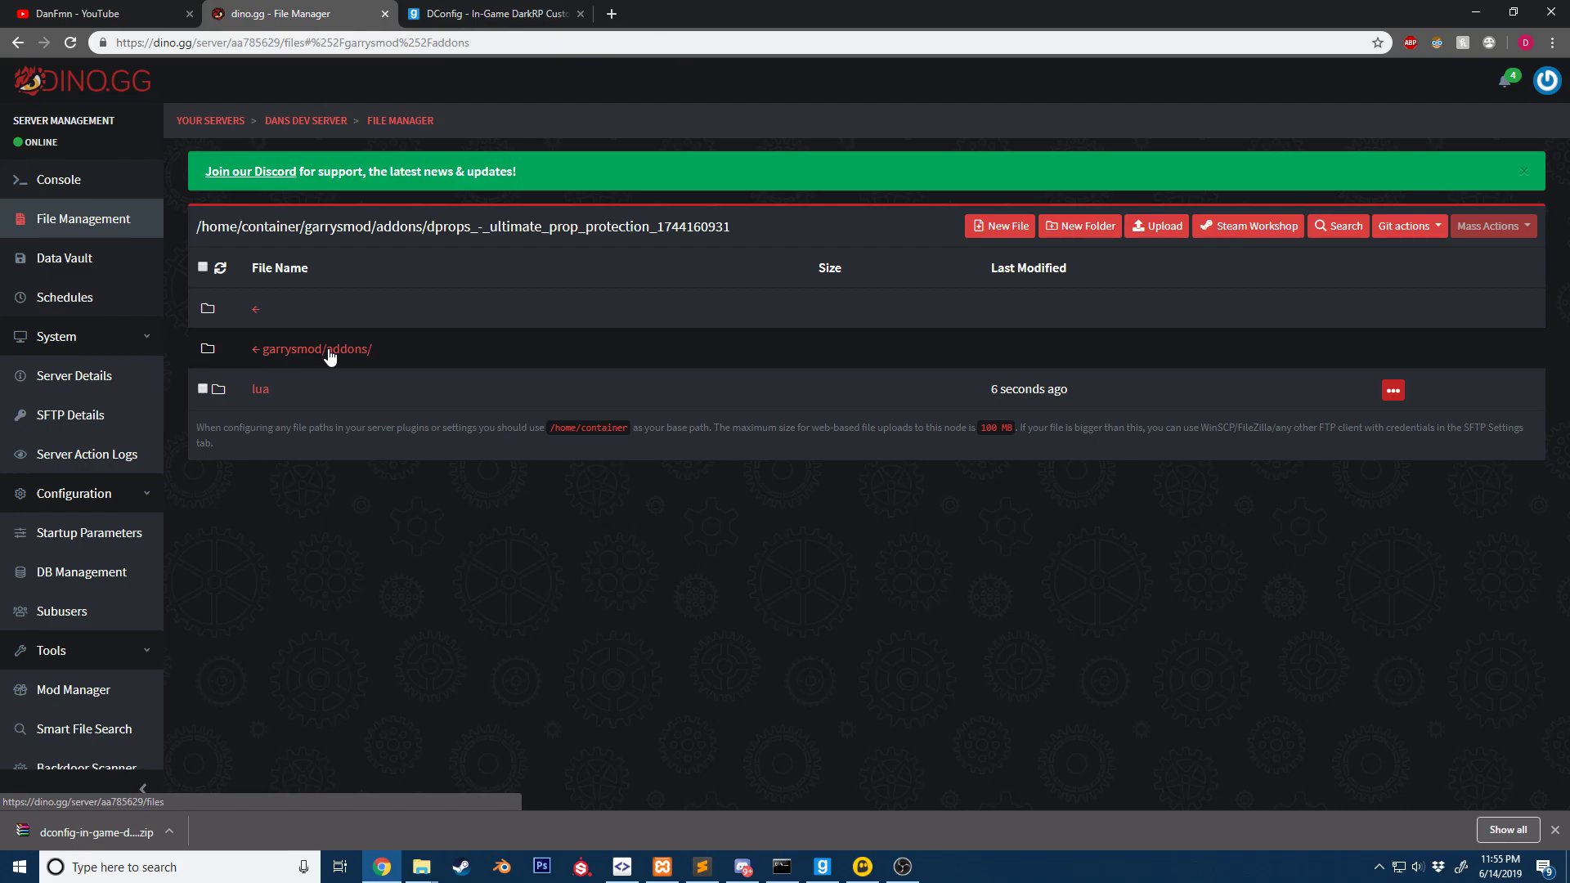
pyautogui.click(328, 350)
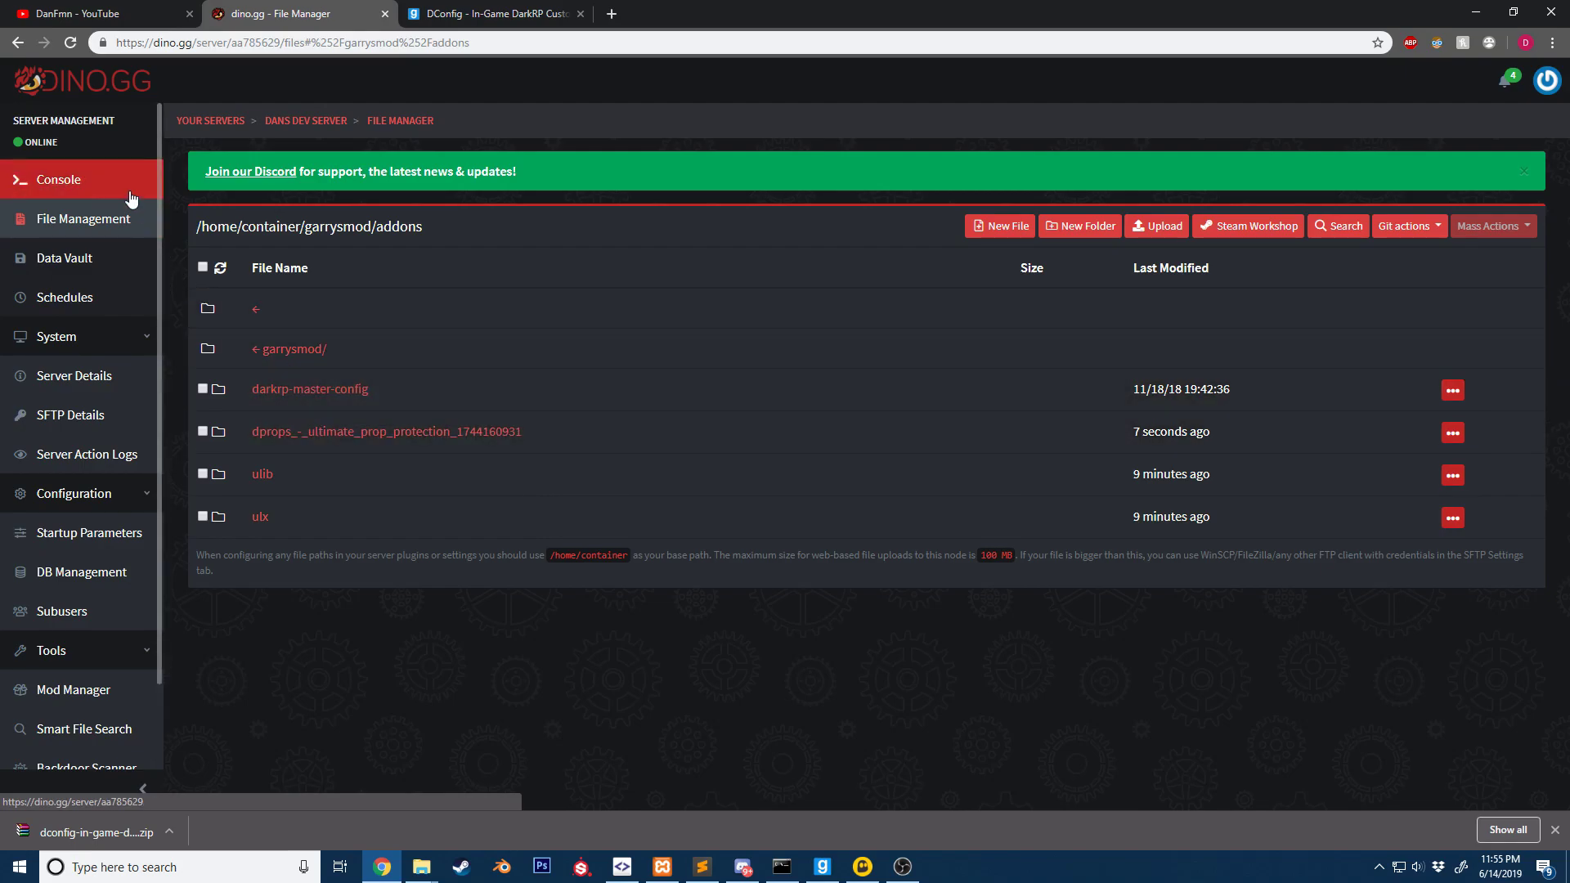
# Restart the game server from its console page.
pyautogui.click(122, 185)
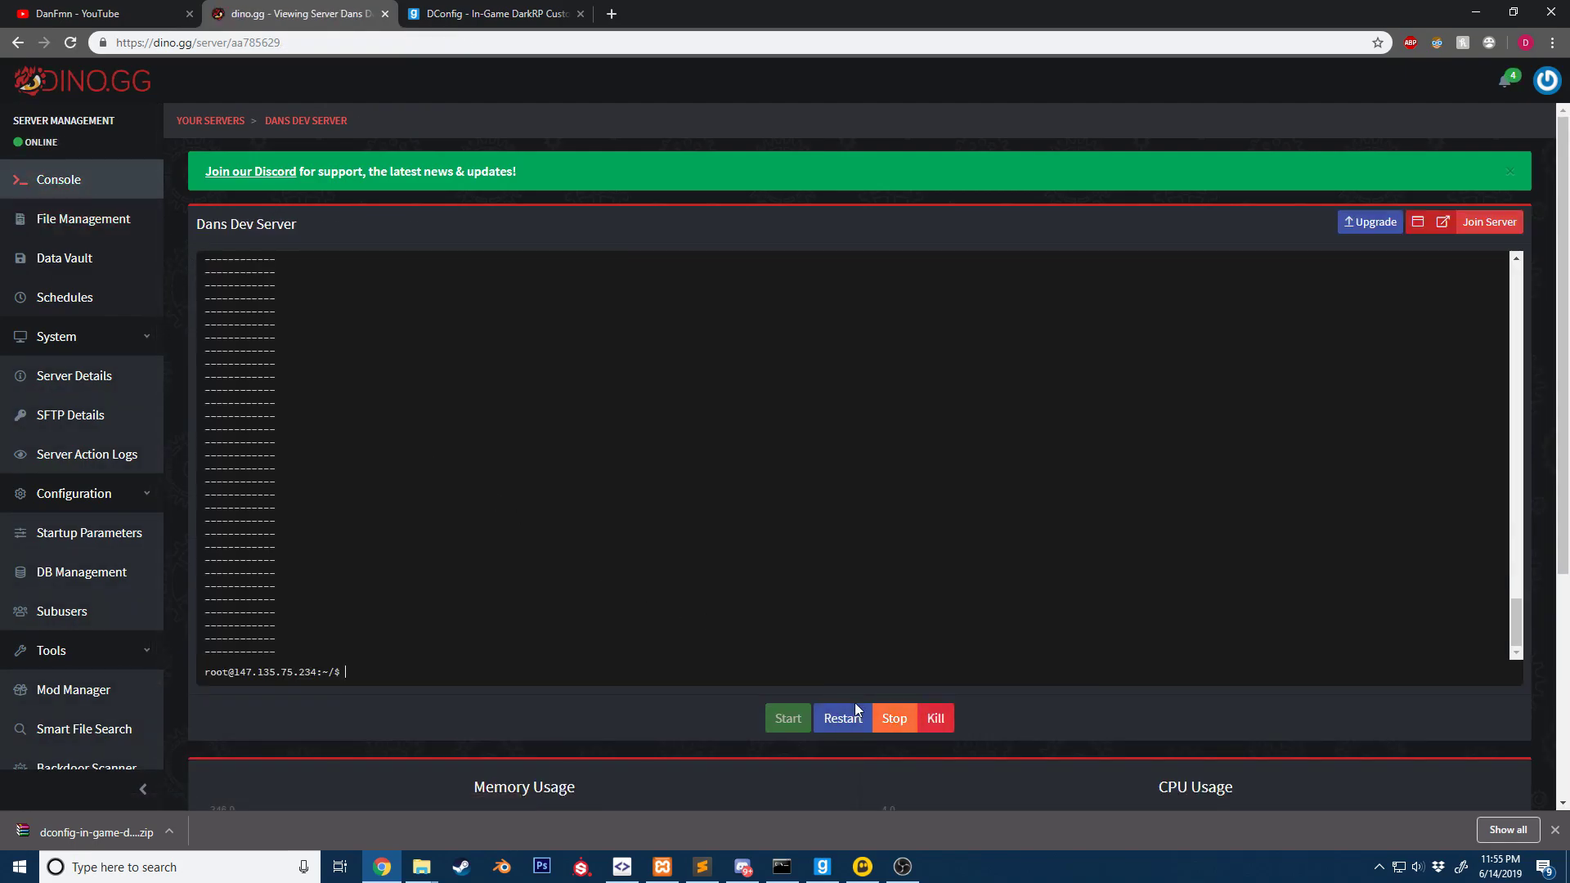
pyautogui.click(890, 718)
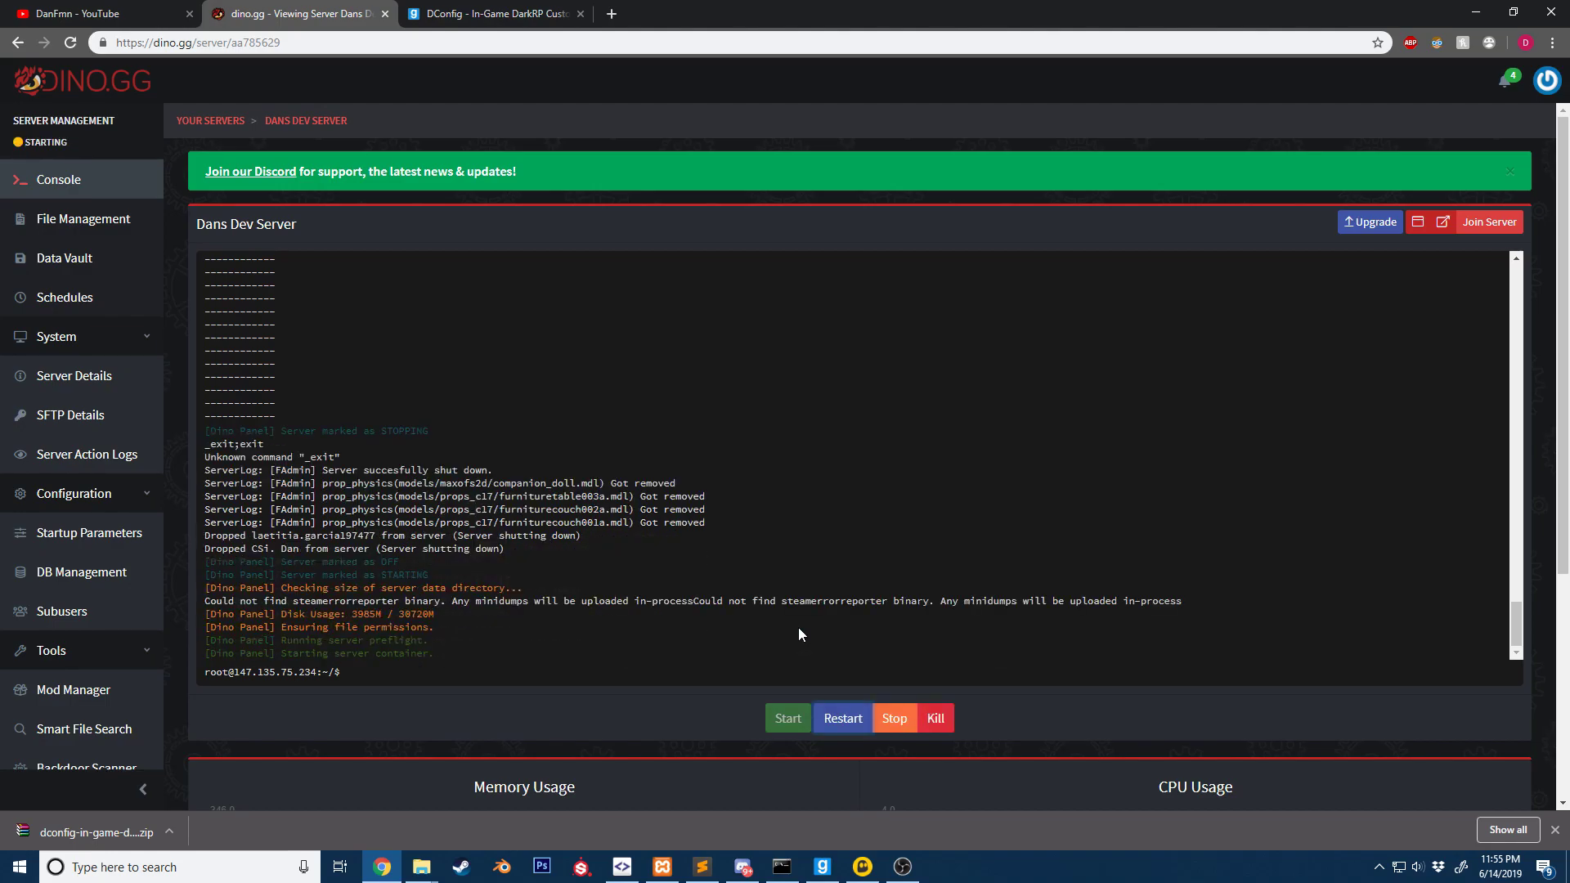
# Dismiss the browser's download bar, and in Garry's Mod try to open the DConfig menu with the chat command !dconfig.
pyautogui.click(1556, 829)
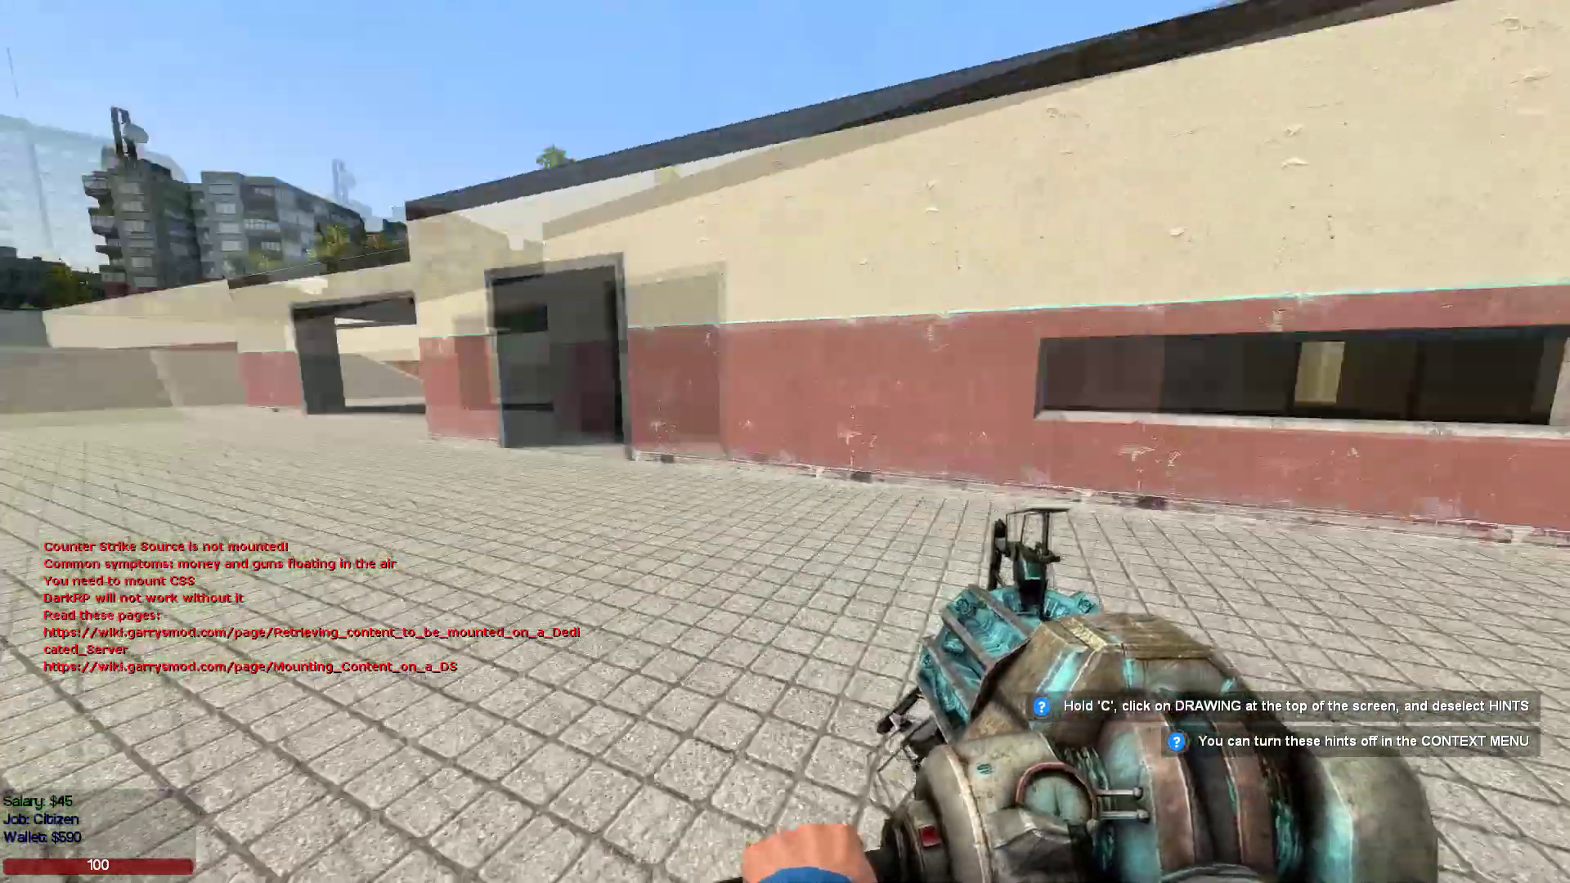
pyautogui.write('y!')
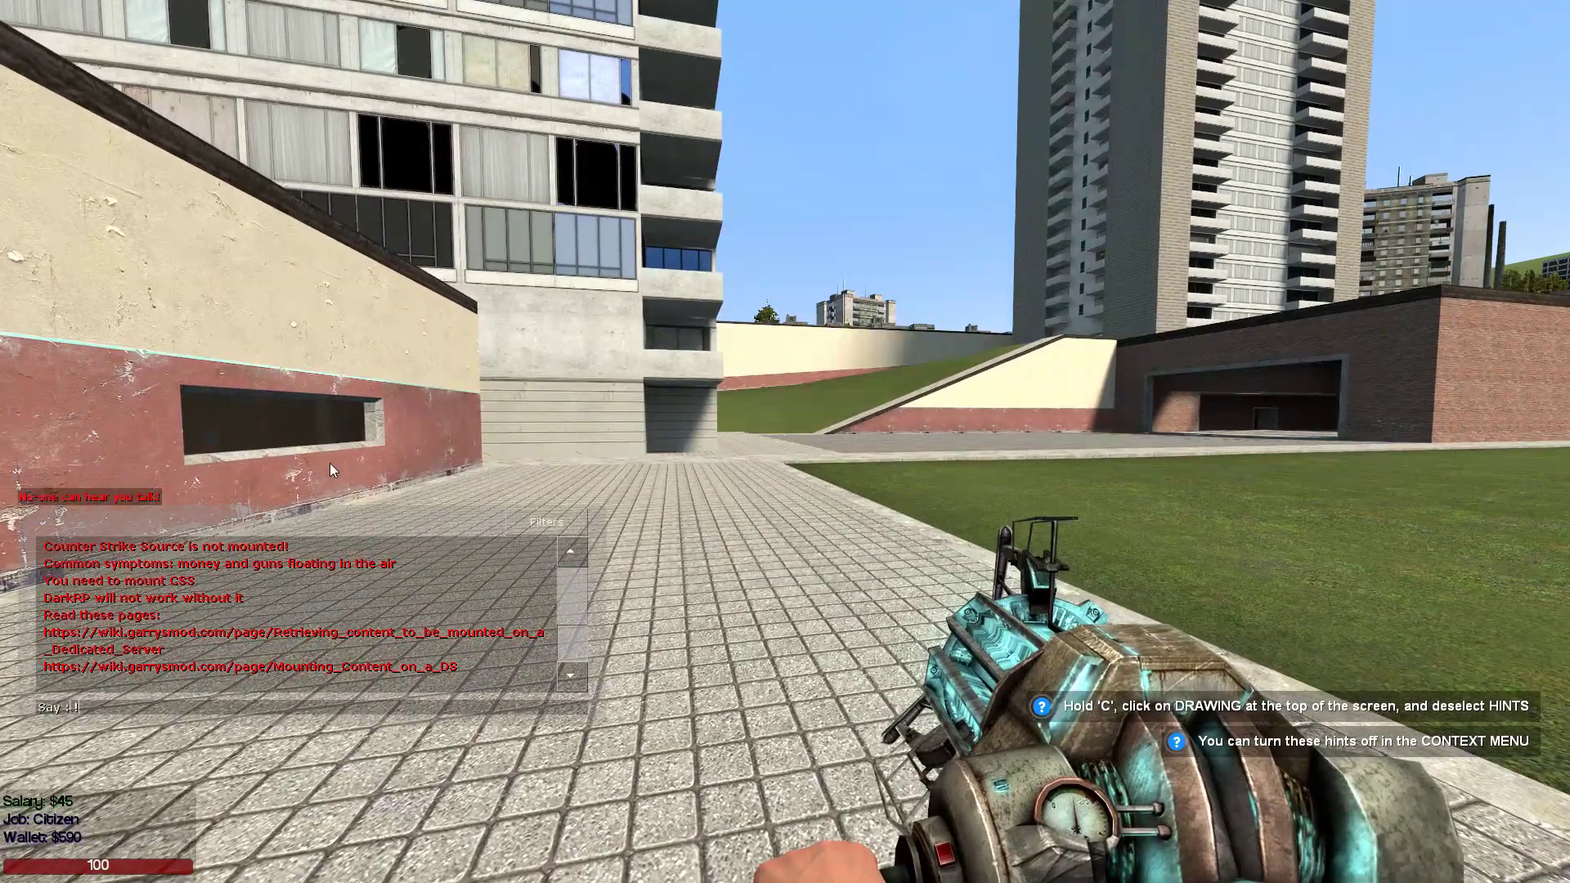
pyautogui.write('d')
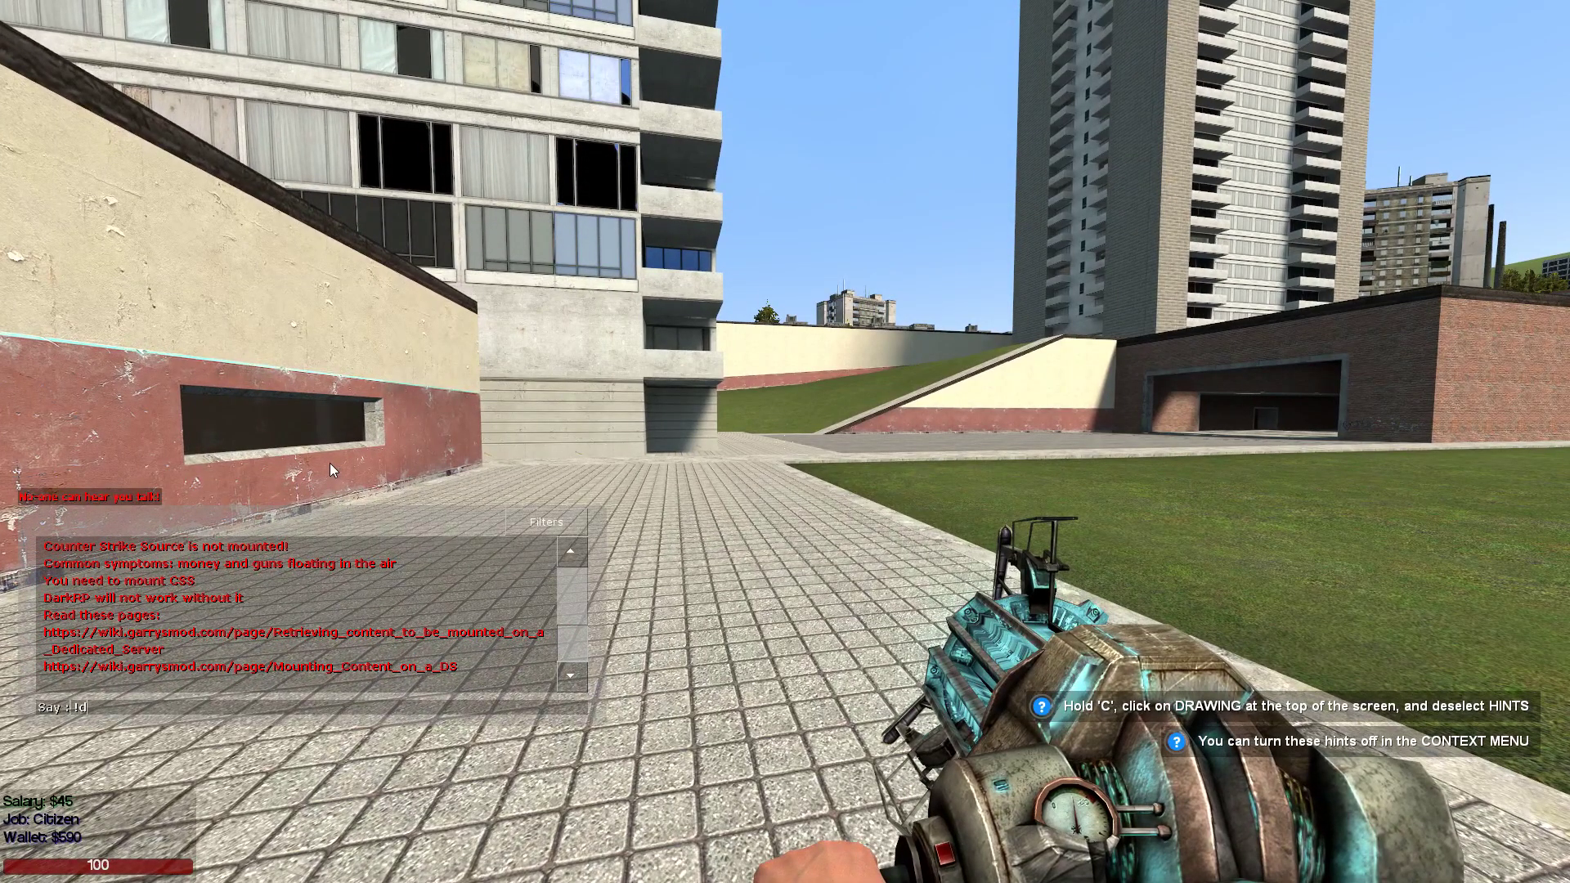
pyautogui.write('config')
pyautogui.press('Return')
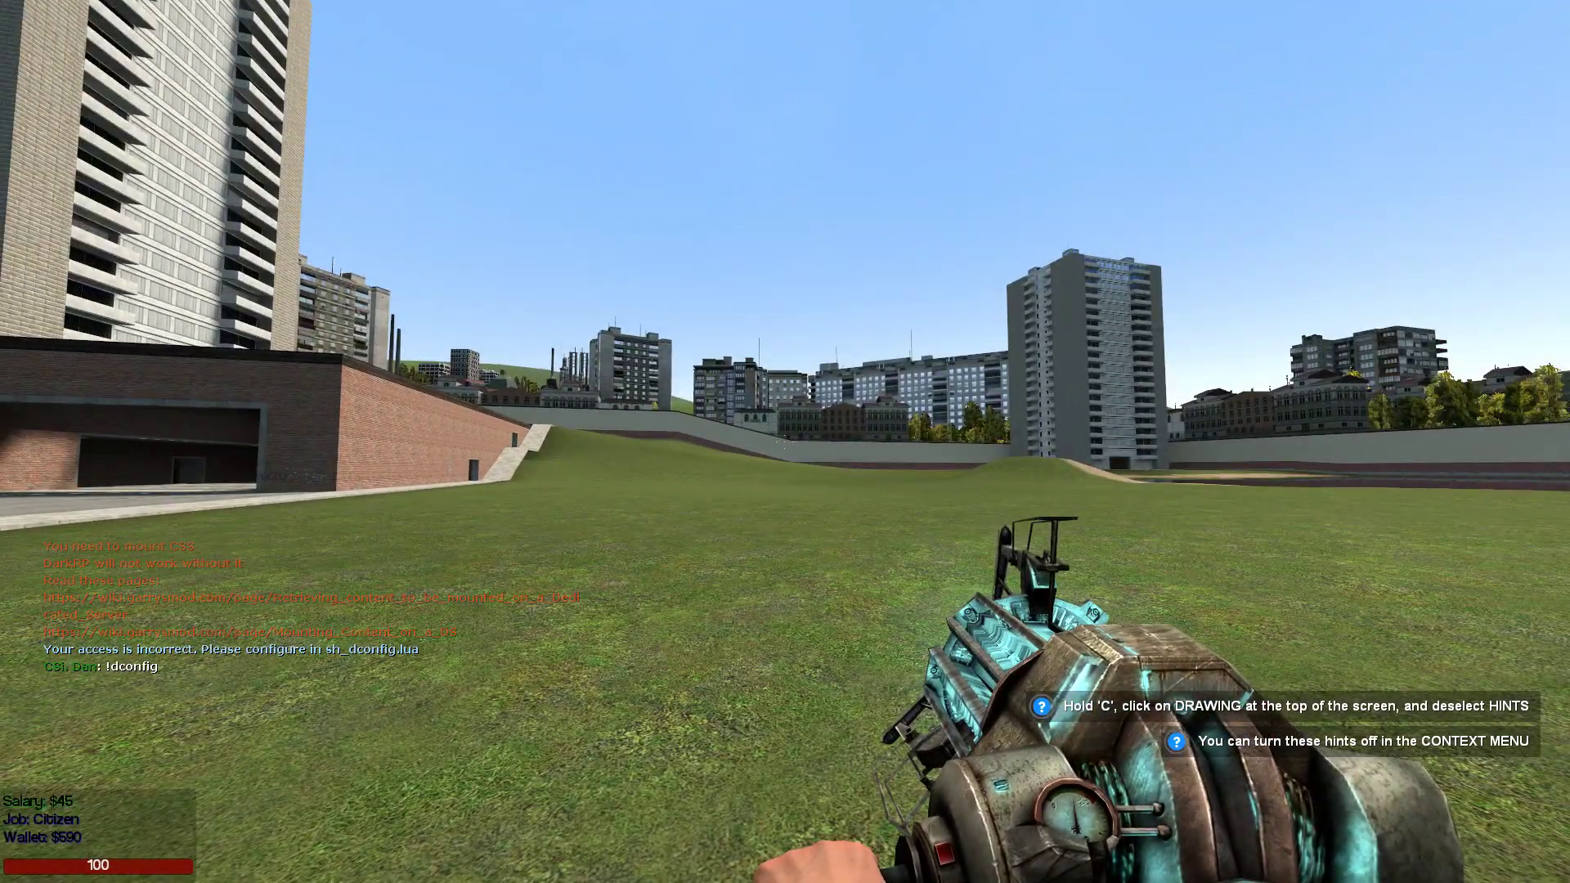
# Switch to the dino.gg server console and add the player to the superadmin group with the ulx adduser command.
pyautogui.hotkey('alt', 'Tab')
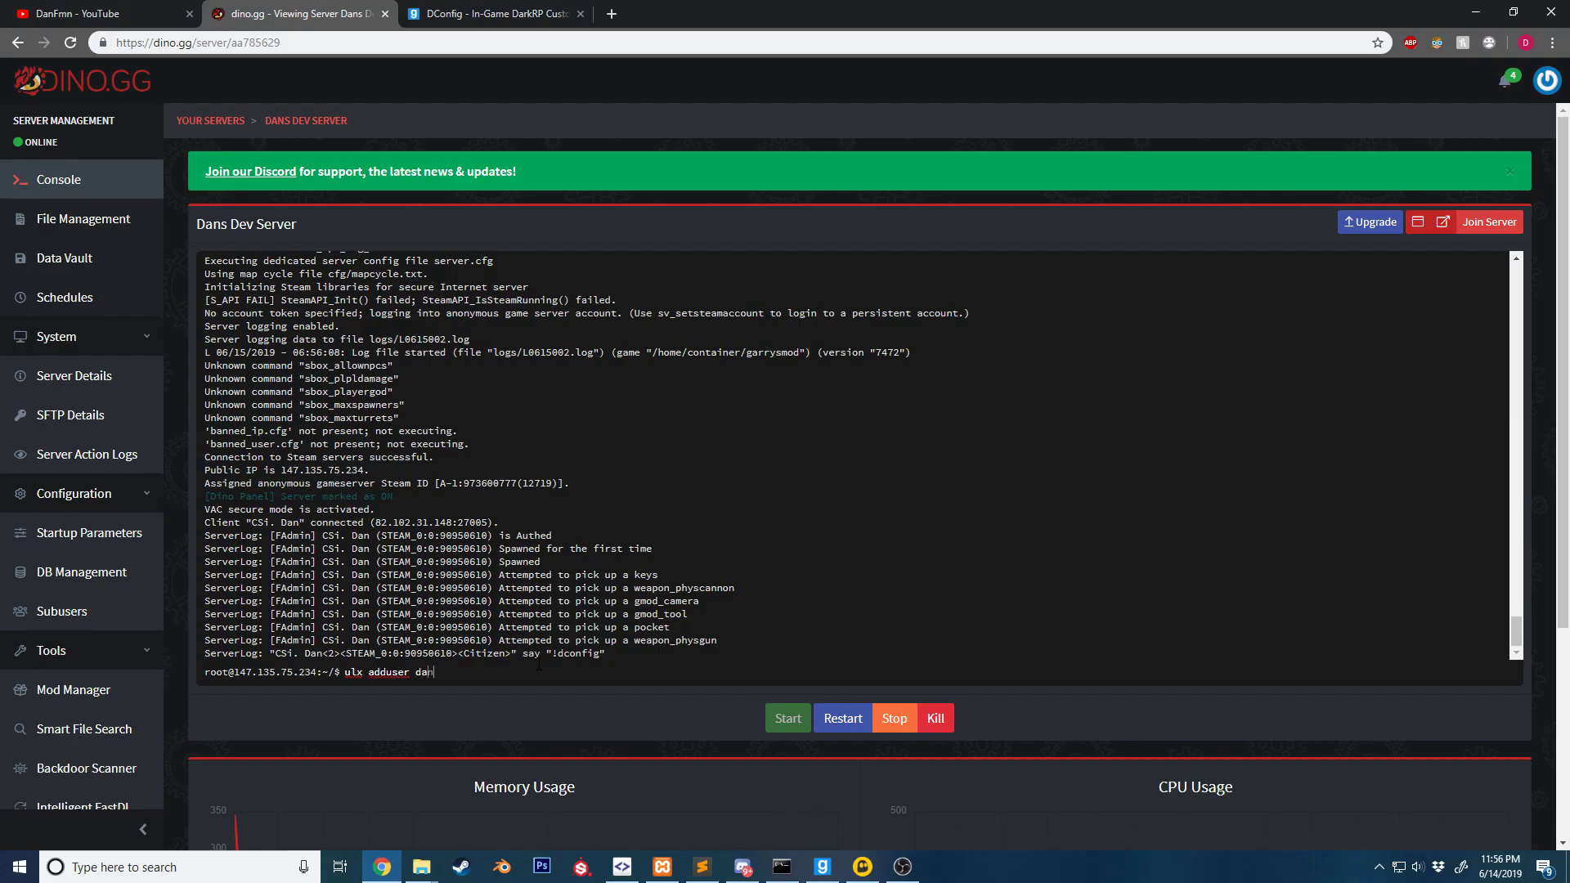
pyautogui.write('n superadmi')
pyautogui.press('Return')
# Return to Garry's Mod, open the DConfig menu with !dconfig to examine the New Job settings, and close it.
pyautogui.hotkey('alt', 'Tab')
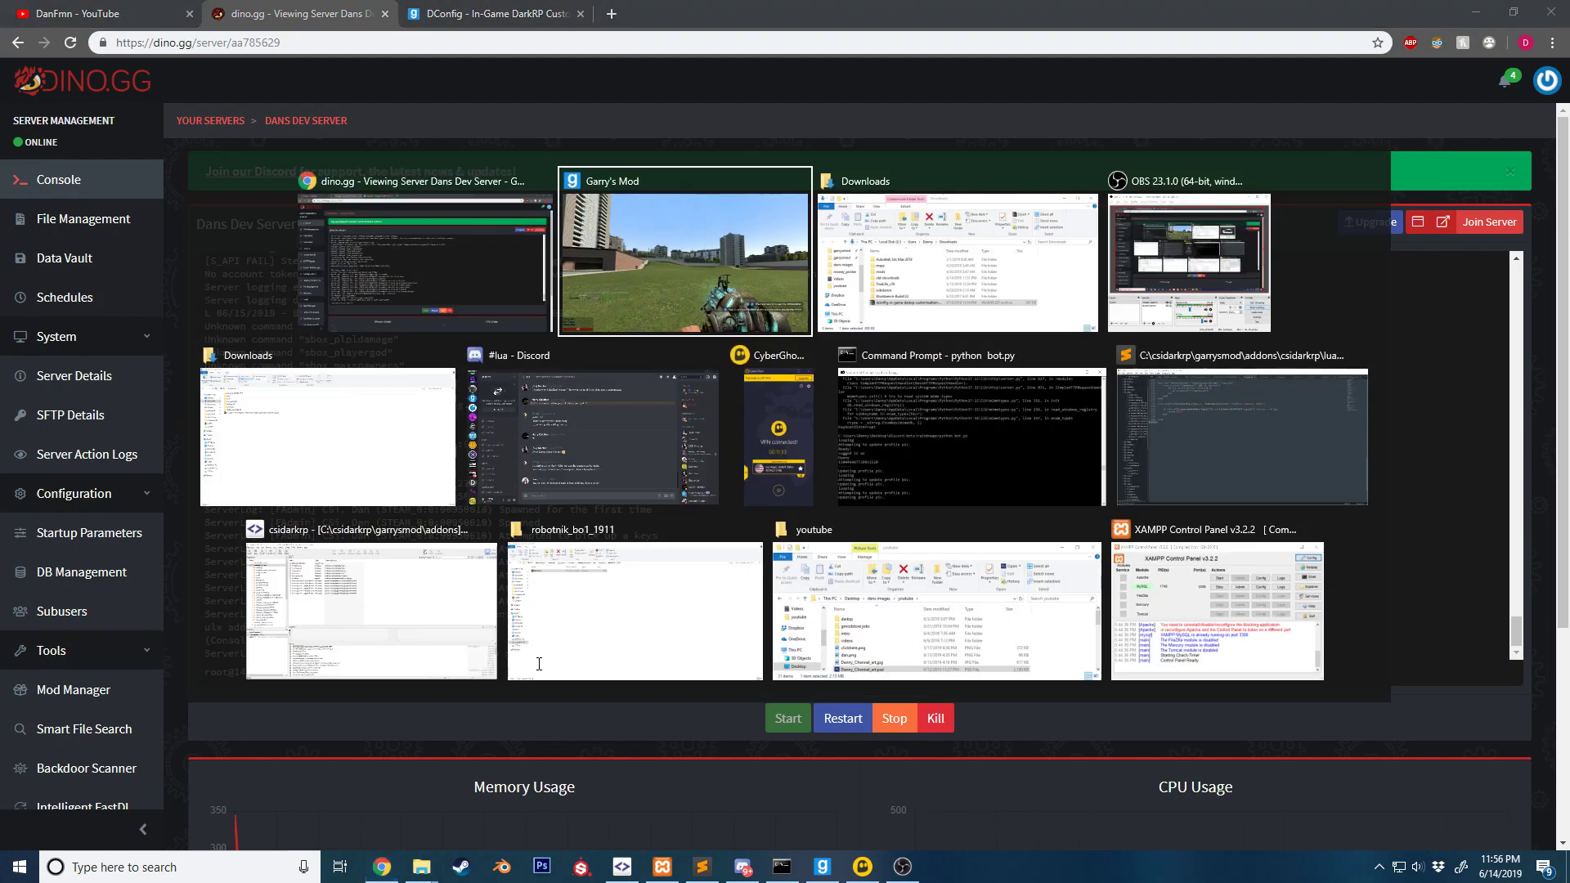
pyautogui.write('!dconfig')
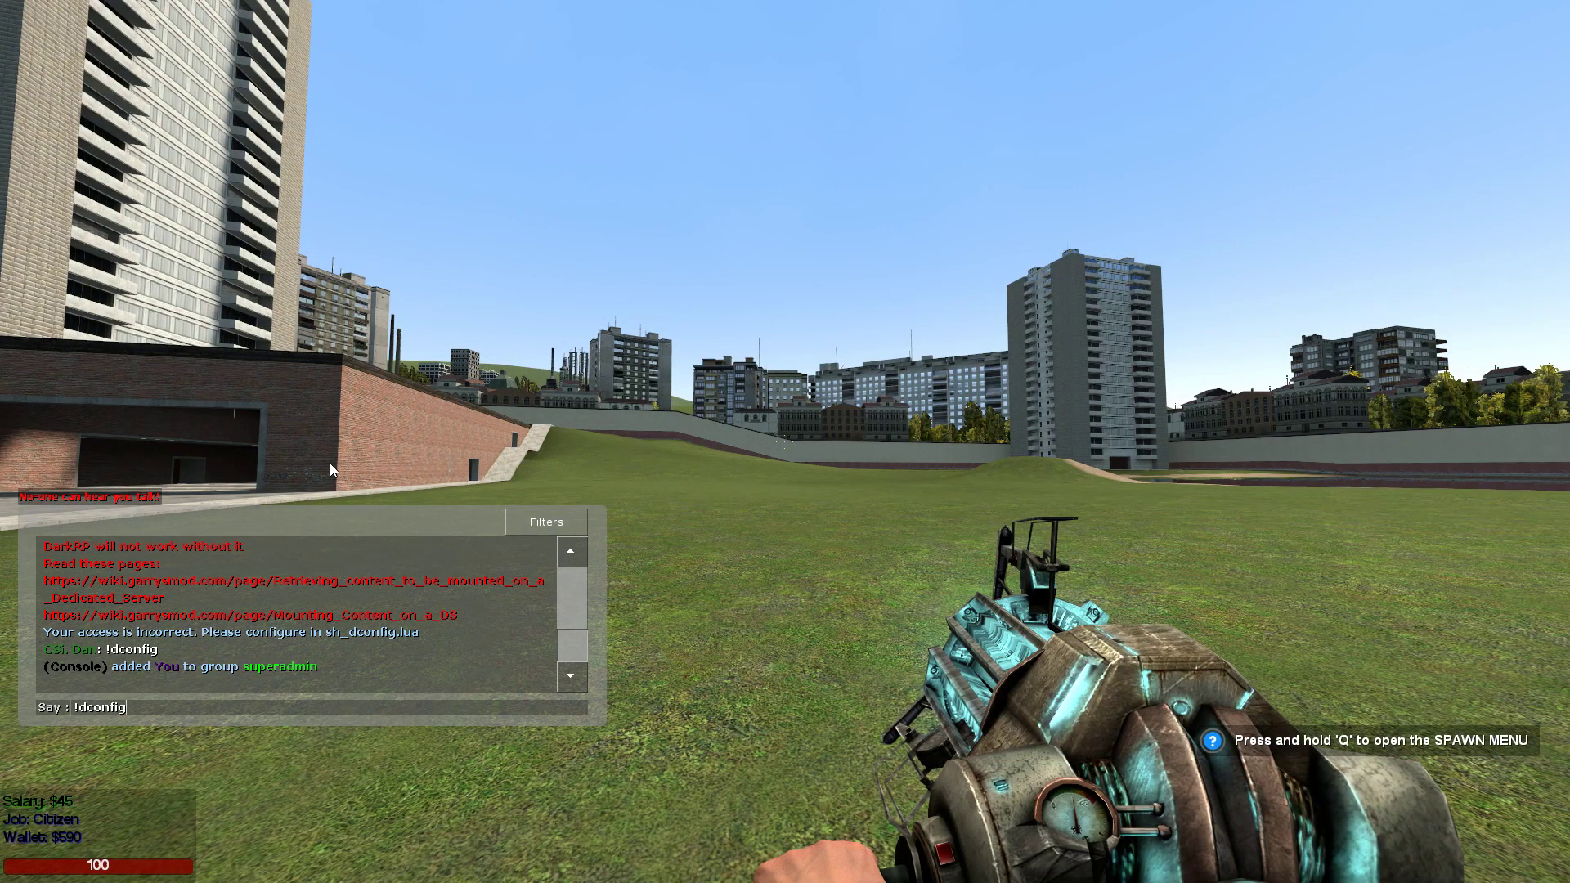
pyautogui.press('Return')
pyautogui.scroll(-3, 786, 443)
pyautogui.scroll(3, 573, 491)
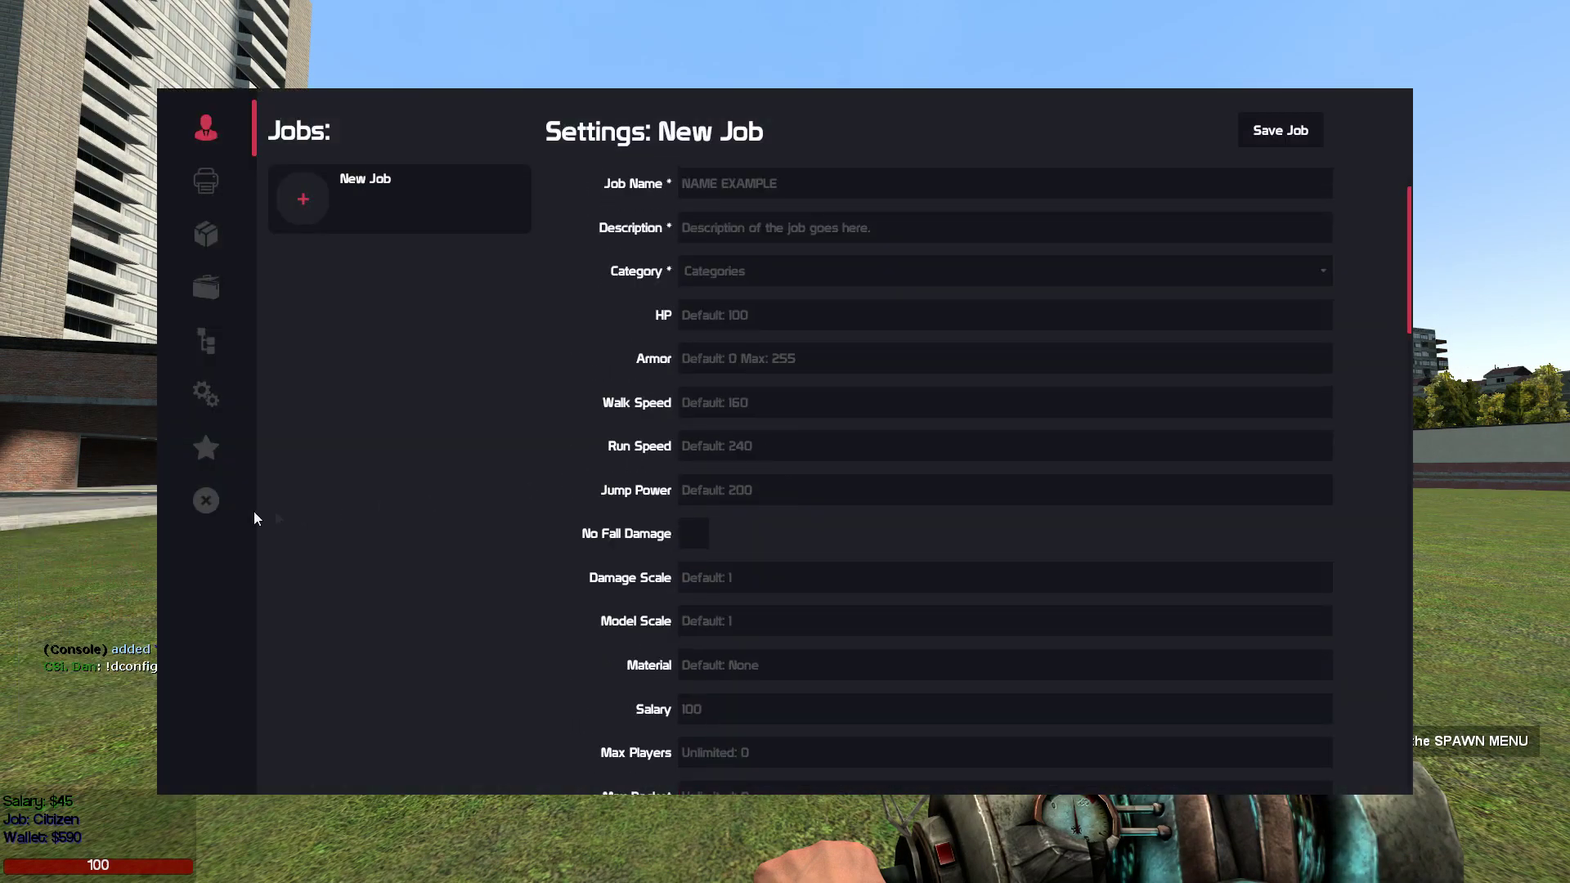
pyautogui.click(205, 500)
# Spawn blue barrels from the Construction Props and test moving them with the physics gun before switching back to the dino.gg panel.
pyautogui.press('q')
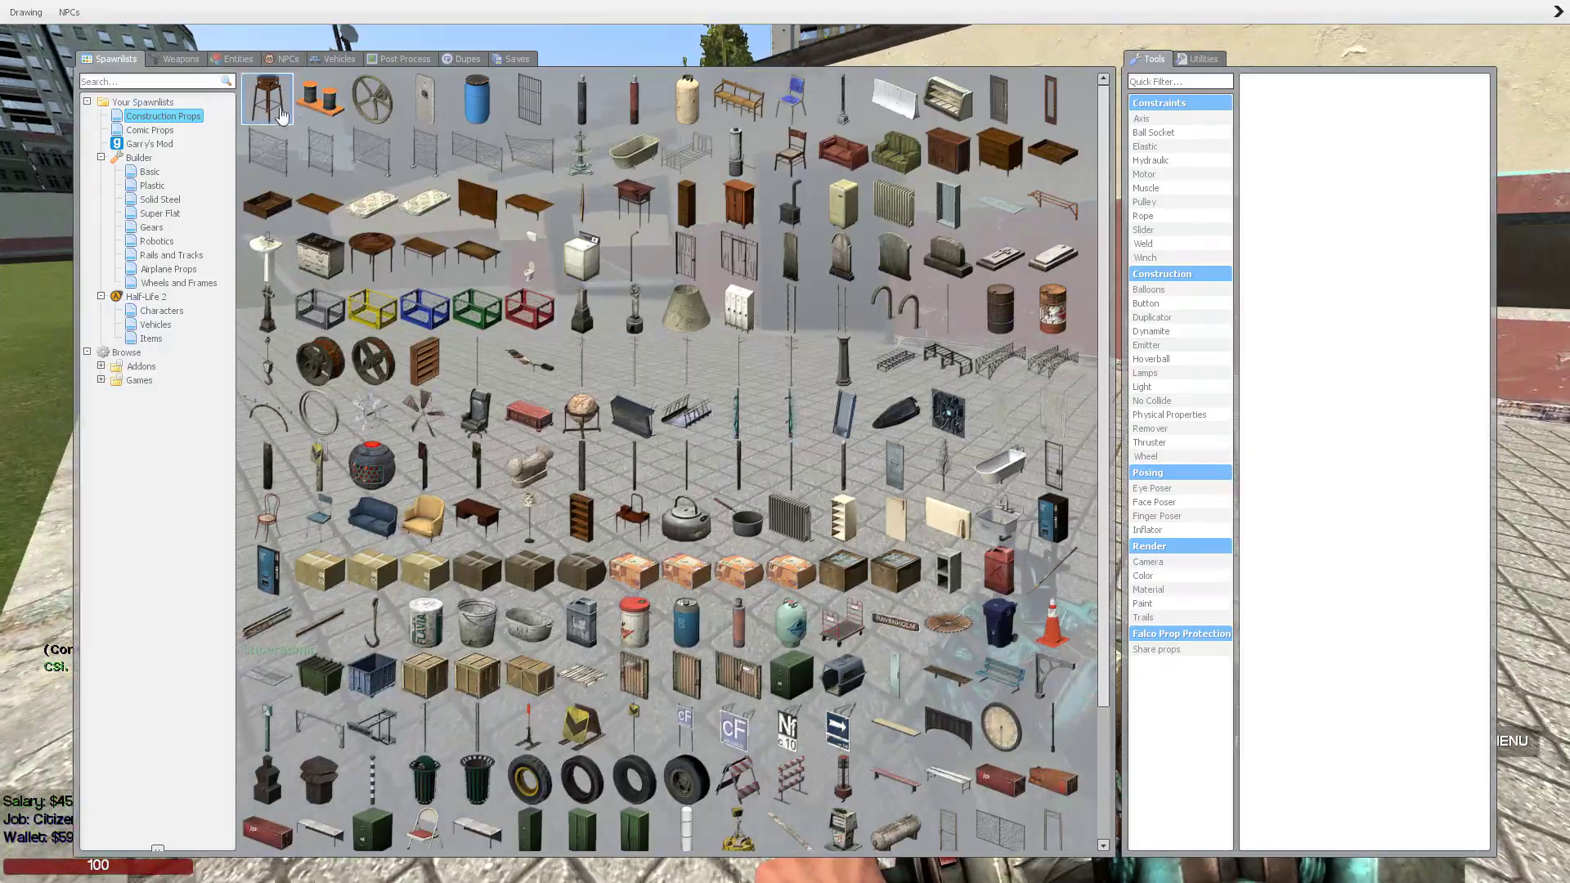
pyautogui.click(472, 96)
pyautogui.moveTo(785, 441); pyautogui.dragTo(785, 442)
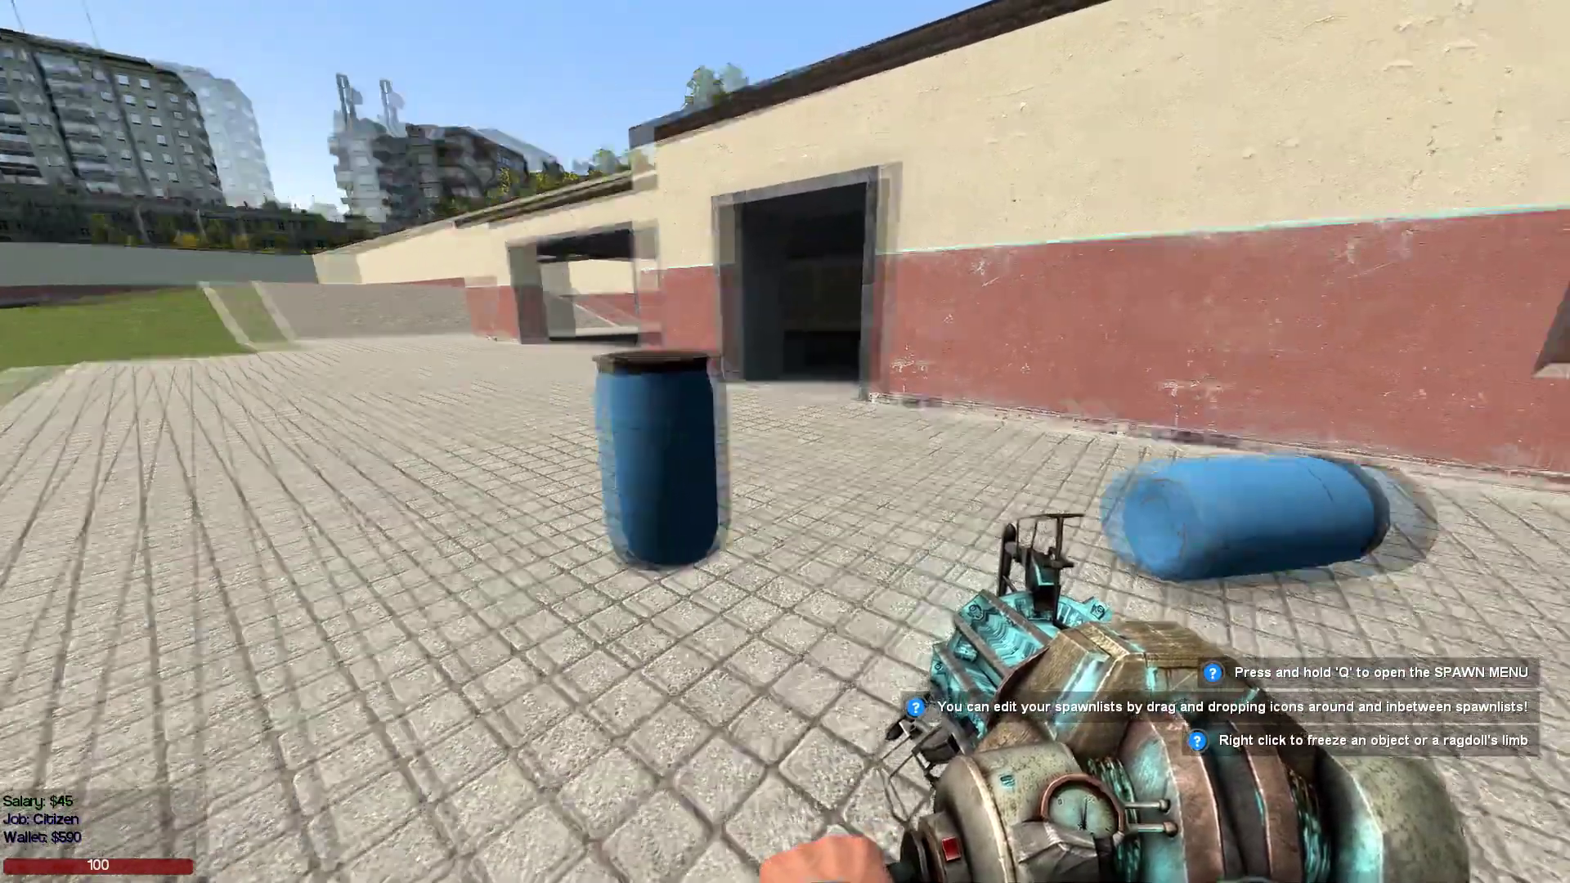
pyautogui.moveTo(785, 441); pyautogui.dragTo(785, 441)
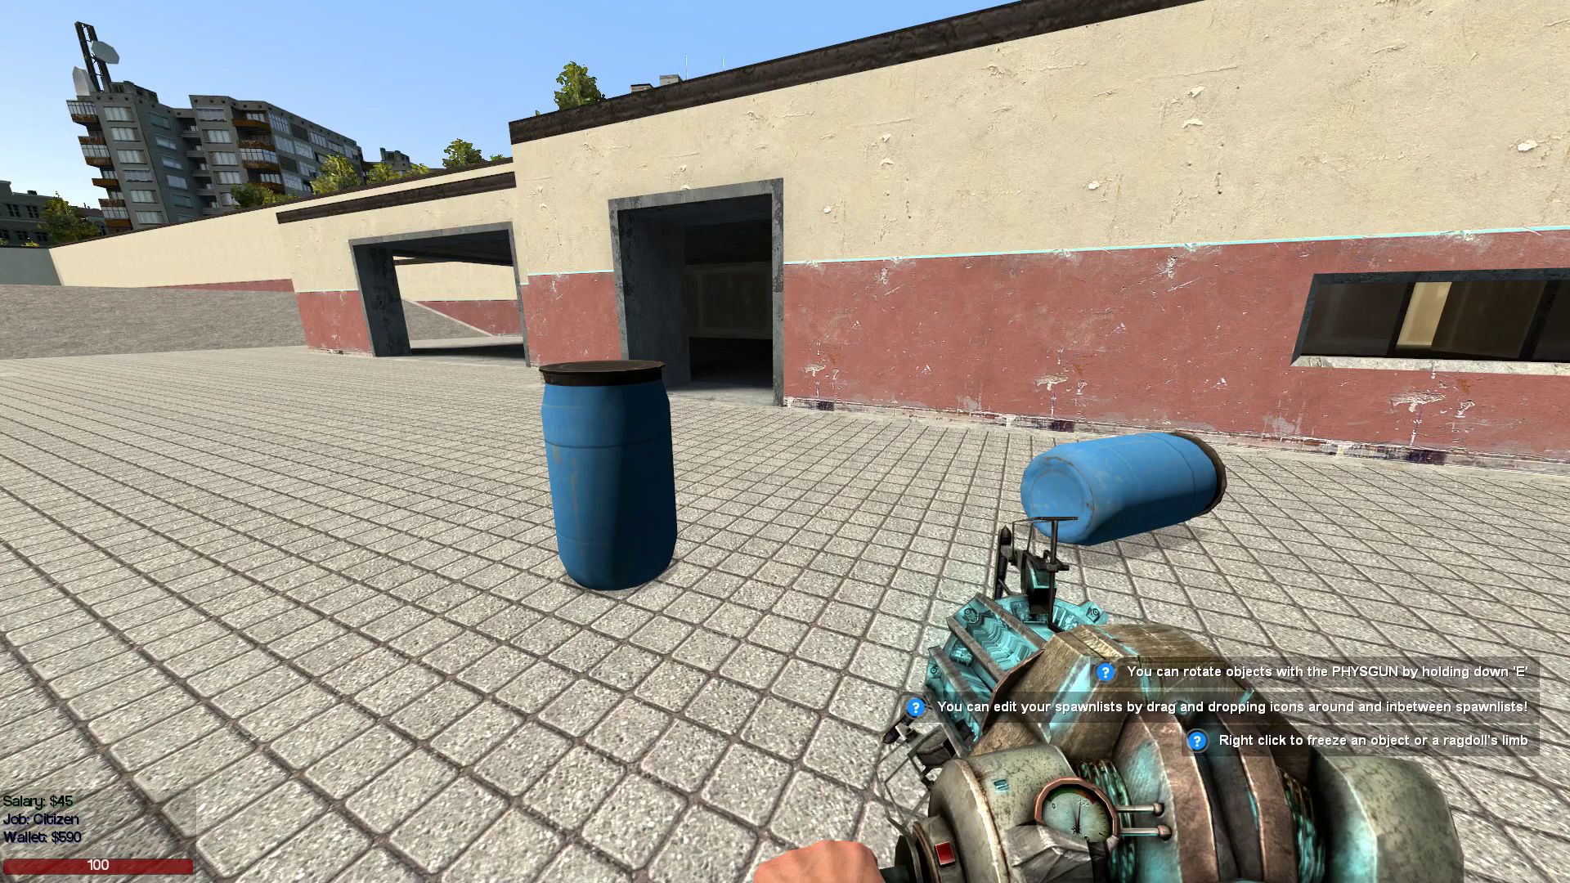
pyautogui.hotkey('alt', 'Tab')
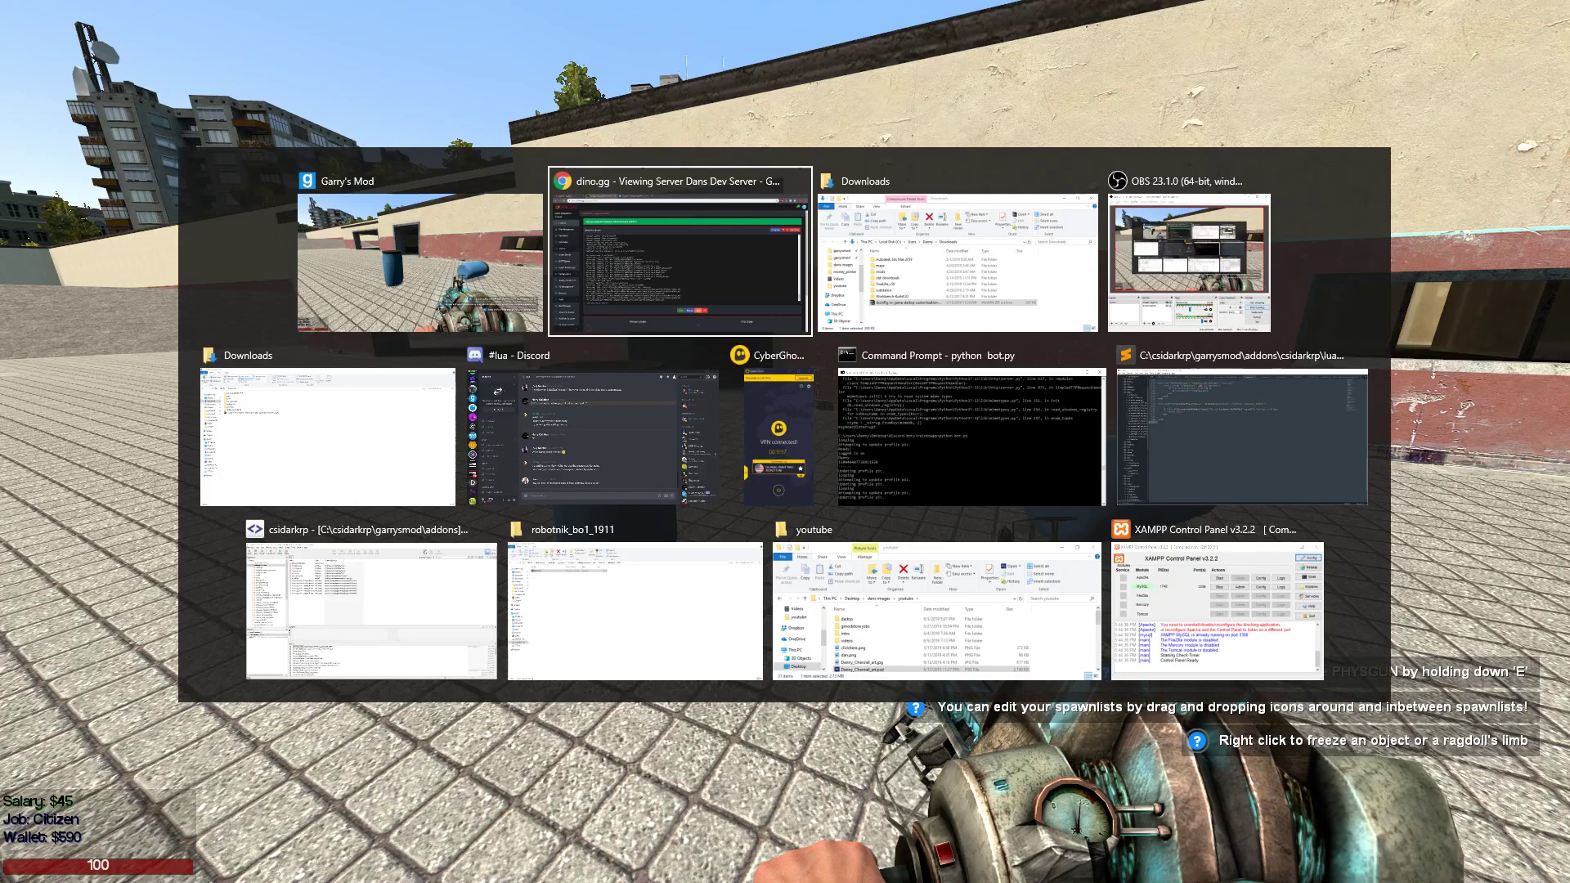